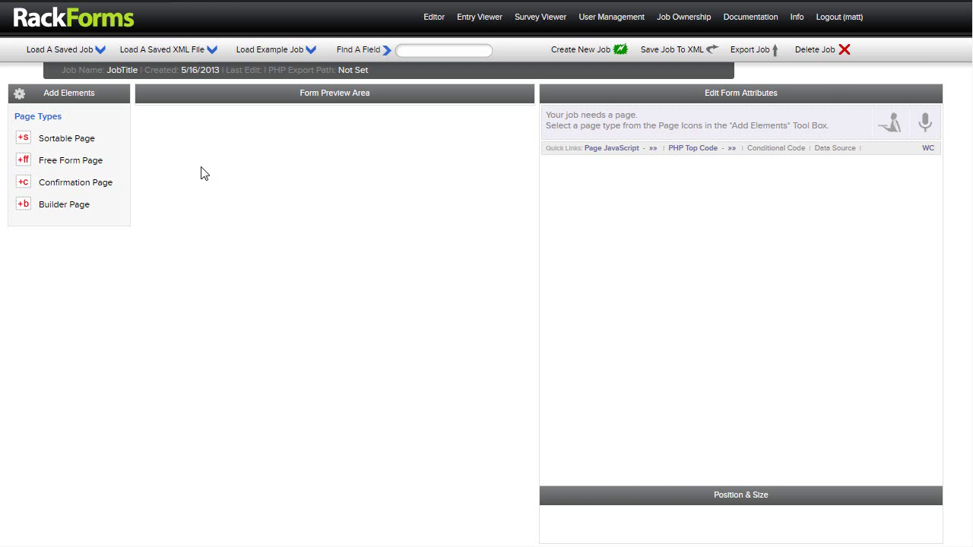
- Add a sortable page containing a text field labelled Name with the name/value "name", plus a submit button
left_click(69, 160)
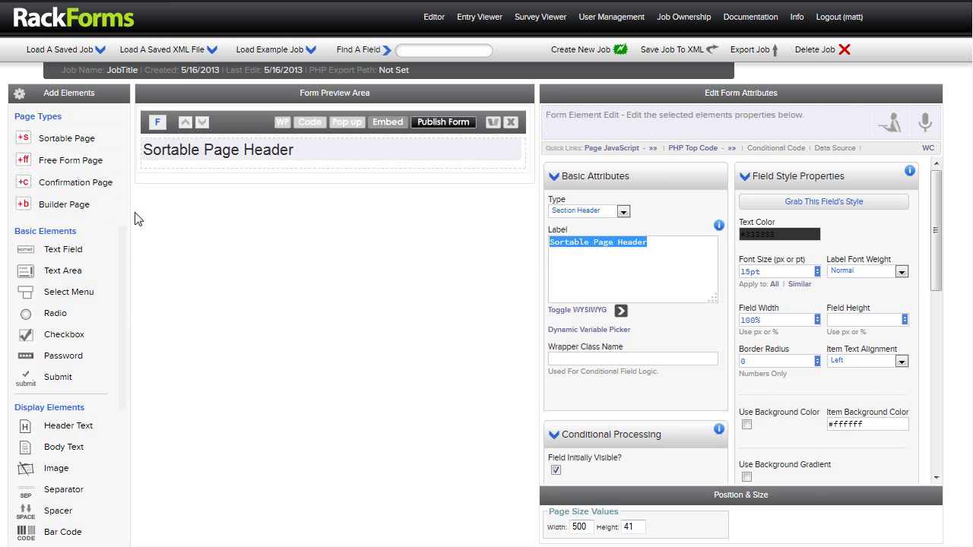
left_click(67, 251)
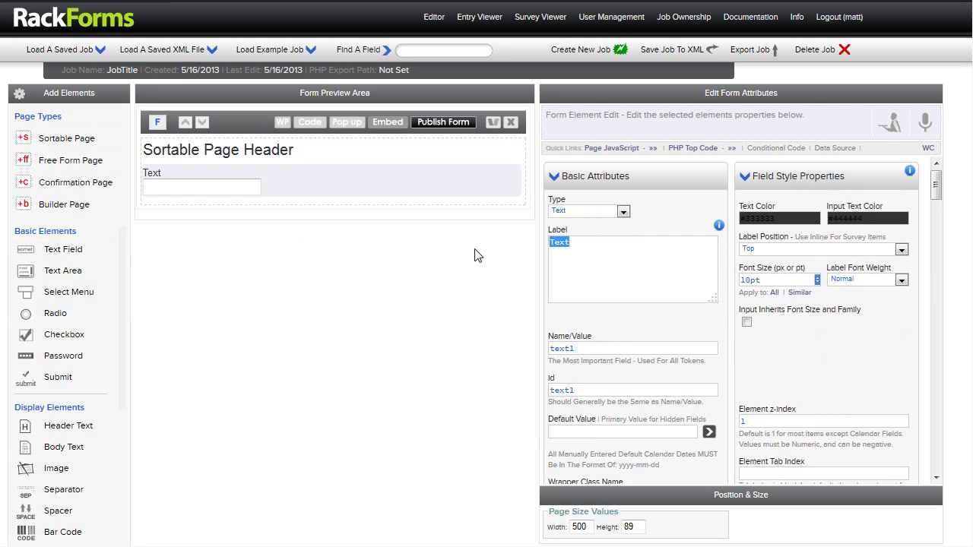
type("Name")
left_click_drag(600, 348, 506, 348)
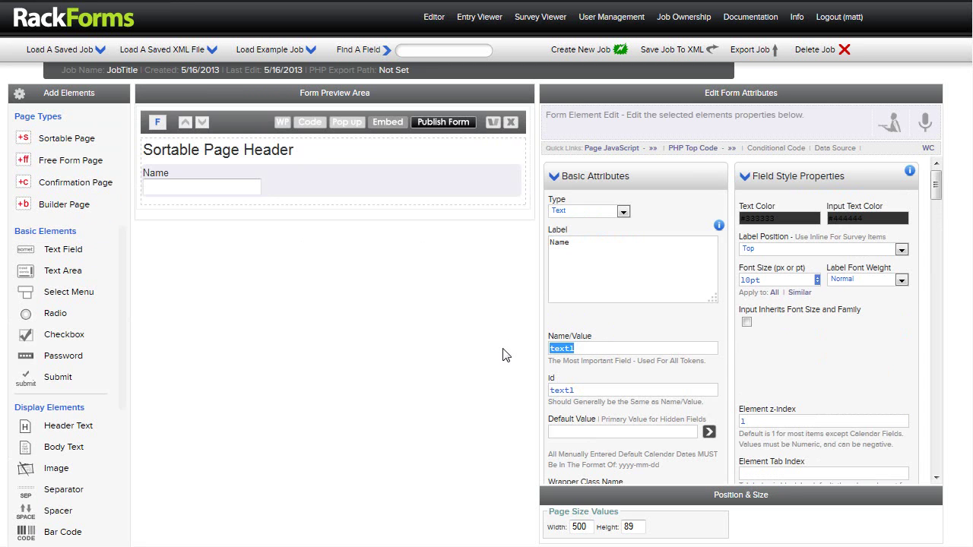
type("name")
left_click(56, 379)
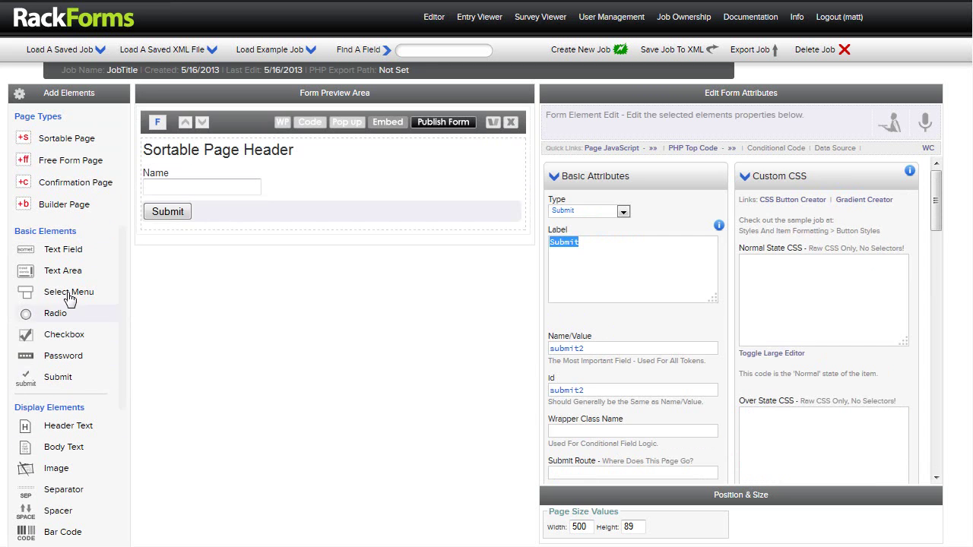
- Add a confirmation page and place a SQL Plus element just below its heading
left_click(74, 184)
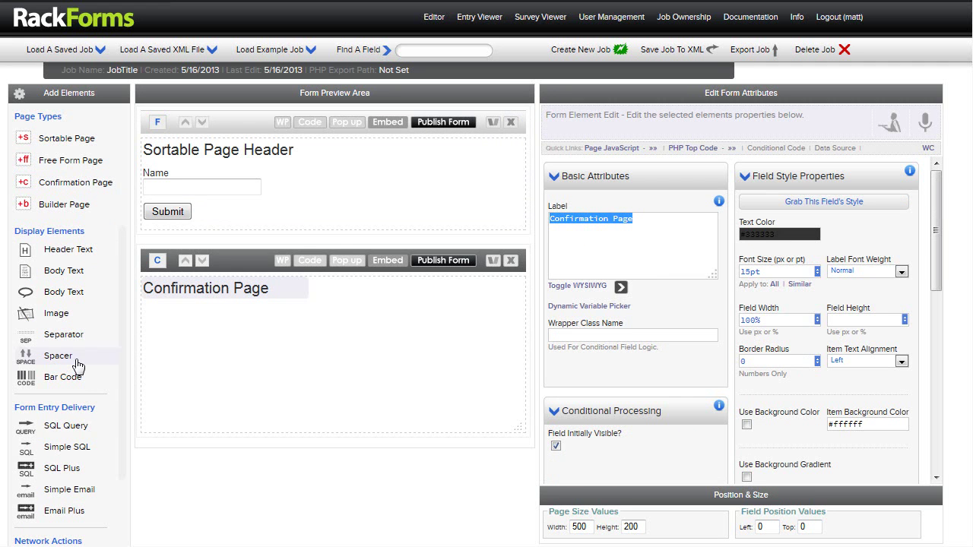
left_click(77, 450)
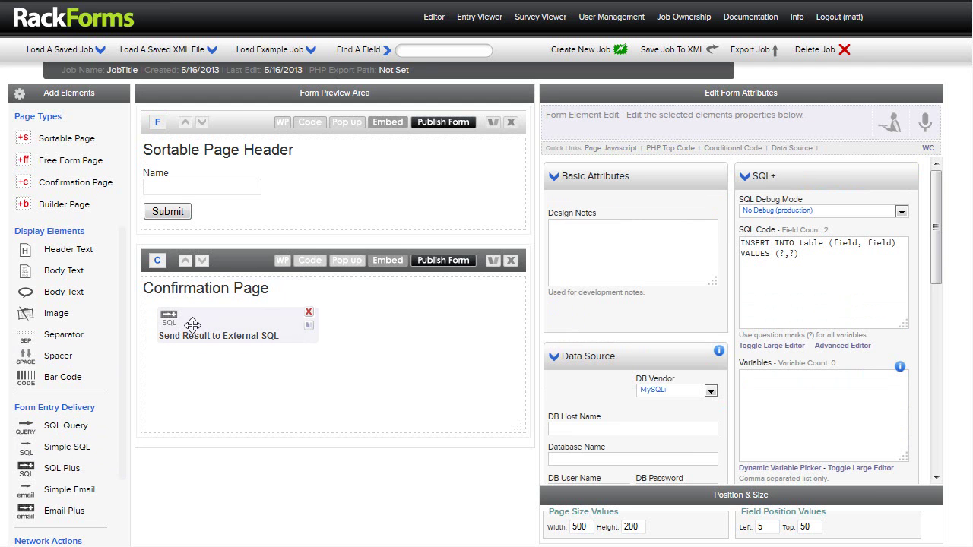
left_click_drag(193, 325, 192, 325)
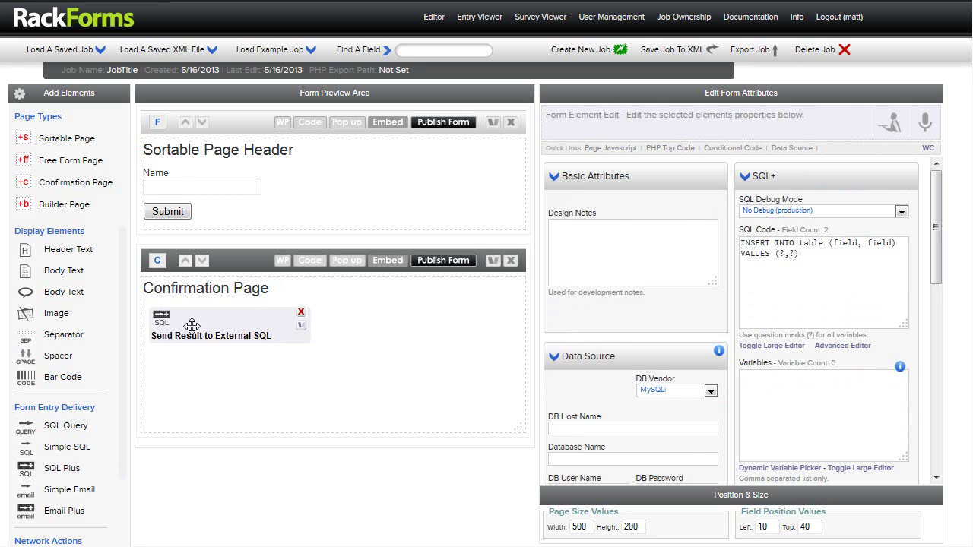
- Rename the job as job-1
left_click(134, 69)
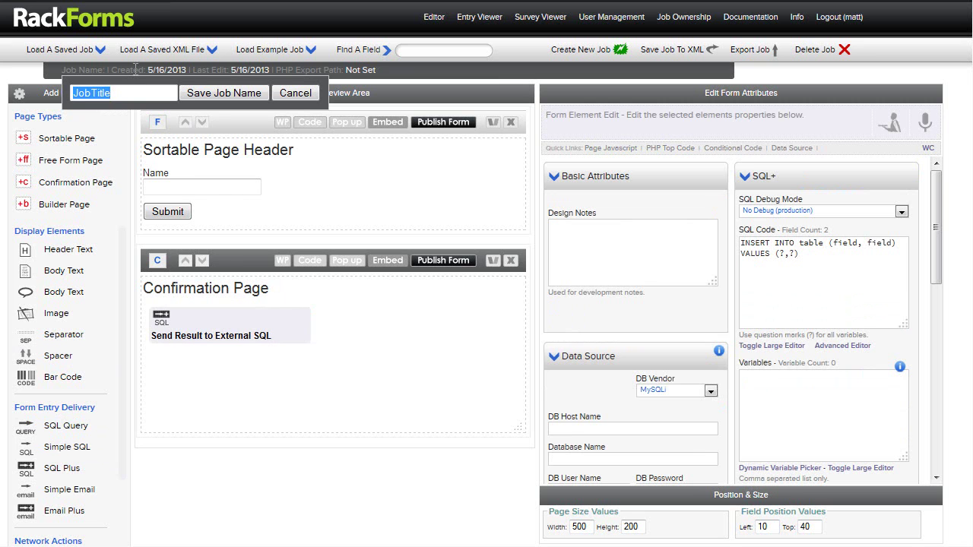
type("job-1")
key("Return")
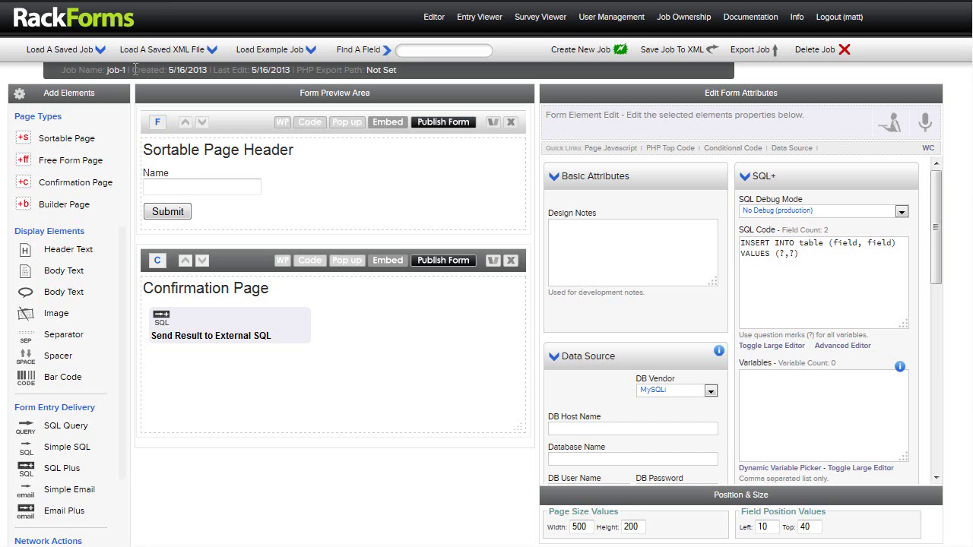
- Change the sortable page's header label to "Job 1"
left_click(245, 149)
triple_click(665, 242)
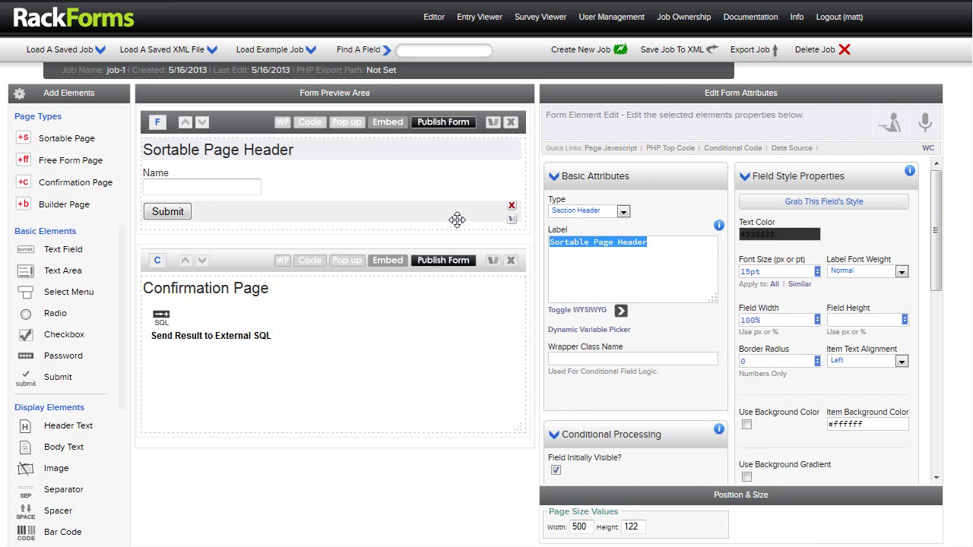
type("Job 1")
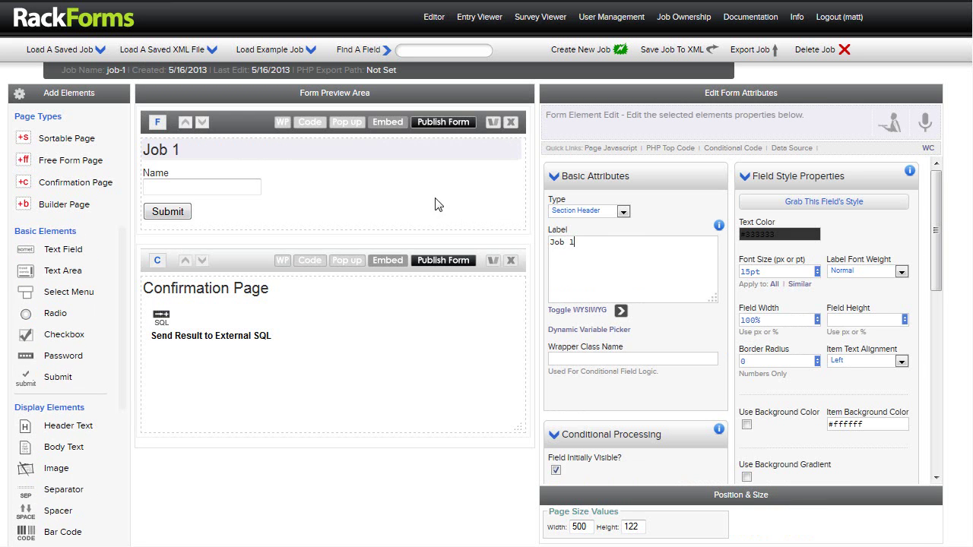
- Delete the Send Result to External SQL element from the confirmation page
left_click(339, 180)
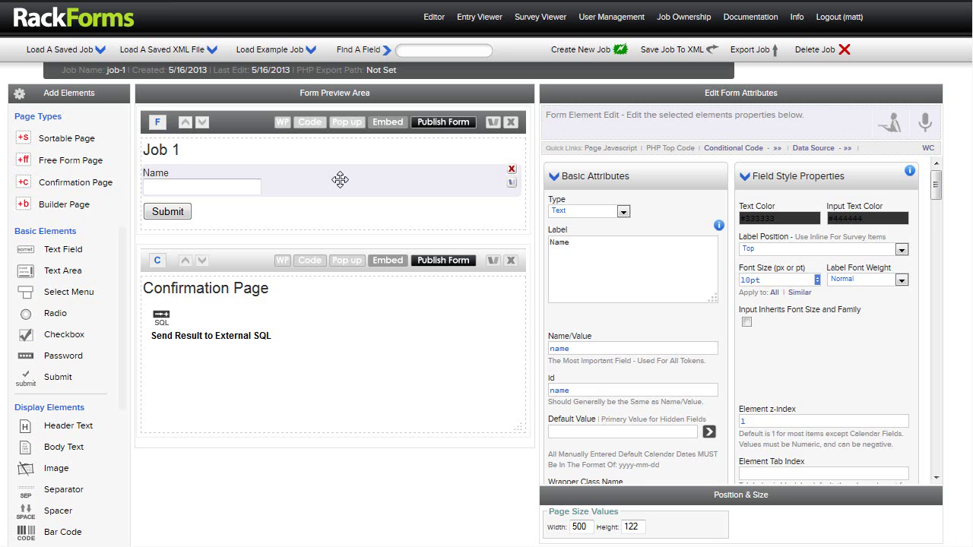
left_click(183, 331)
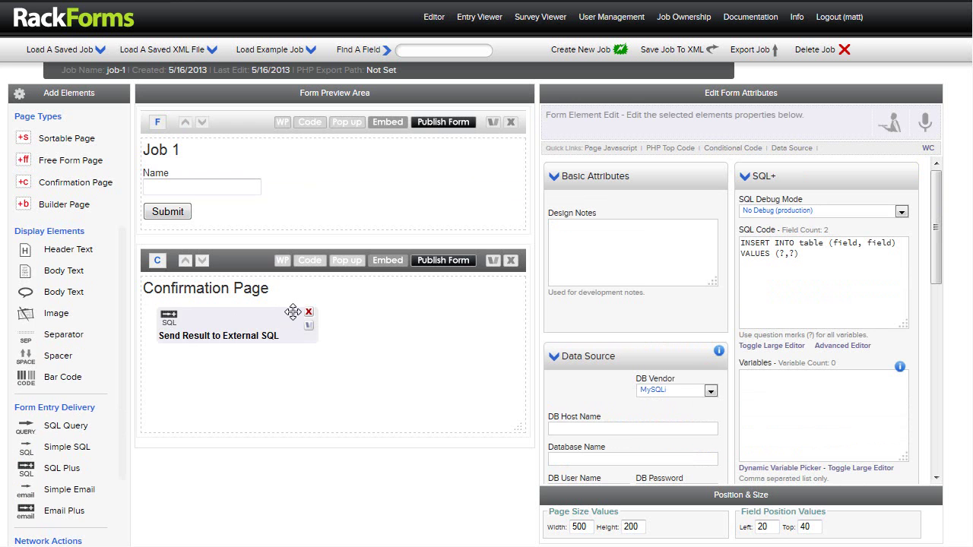
left_click_drag(228, 324, 221, 325)
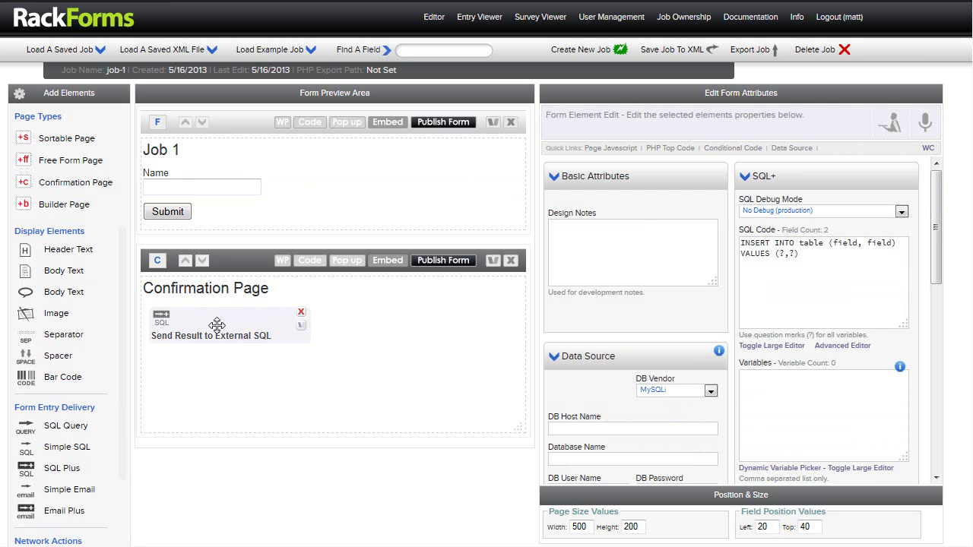
left_click(302, 314)
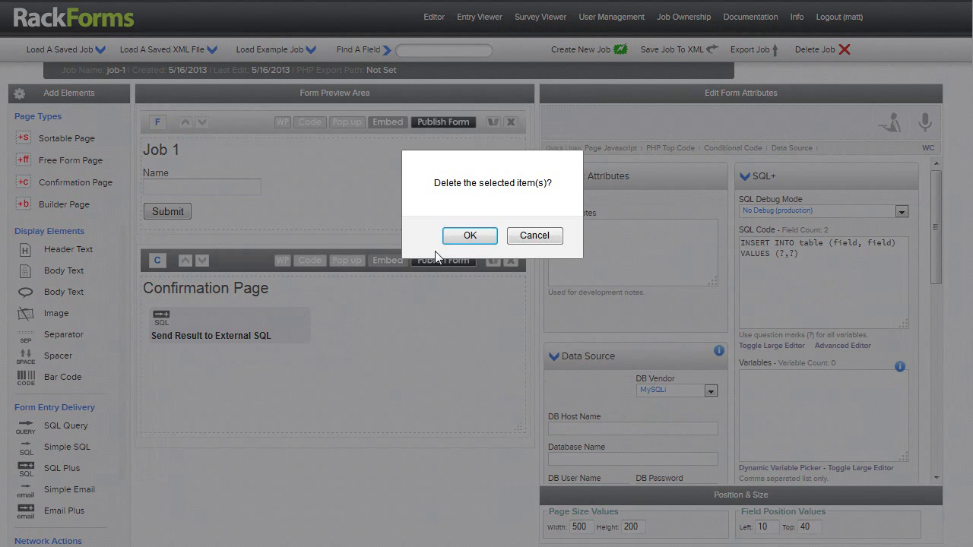
left_click(431, 234)
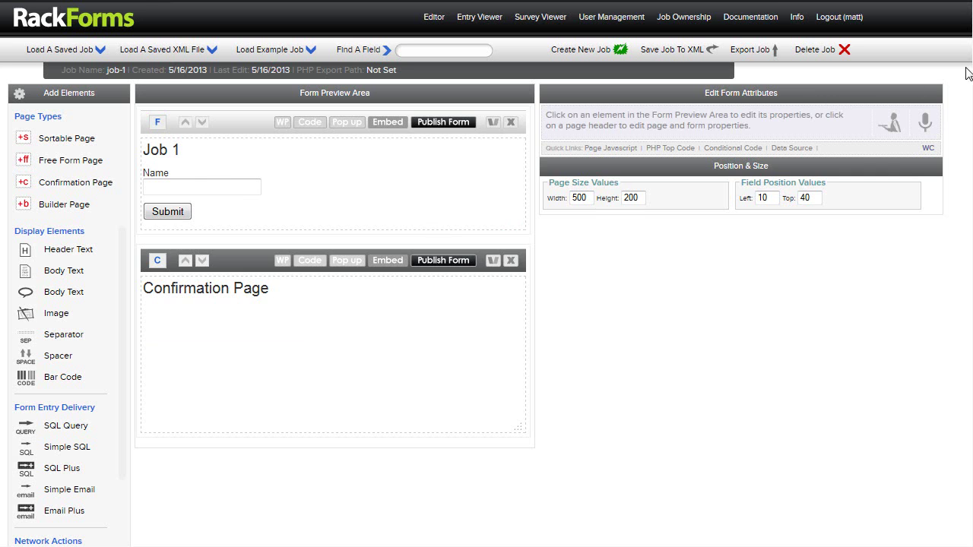
- Switch to dbForge Studio for MySQL and look through the tables of the rackforms database
key("alt+Tab")
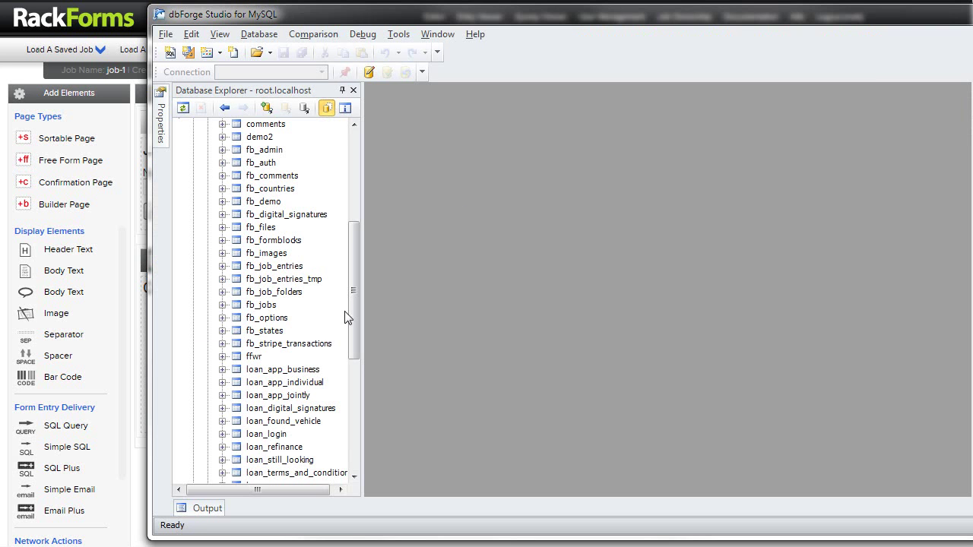
left_click_drag(352, 318, 356, 278)
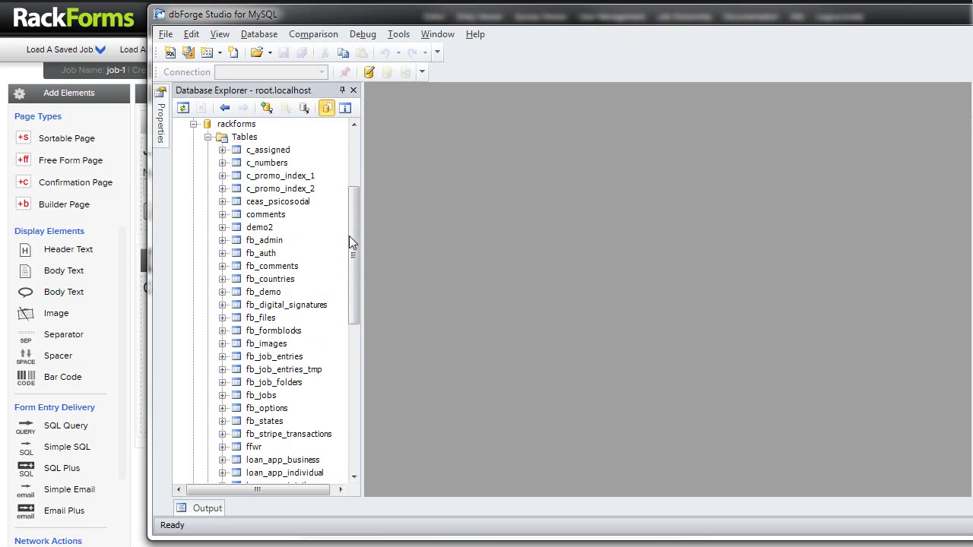
left_click_drag(354, 240, 356, 320)
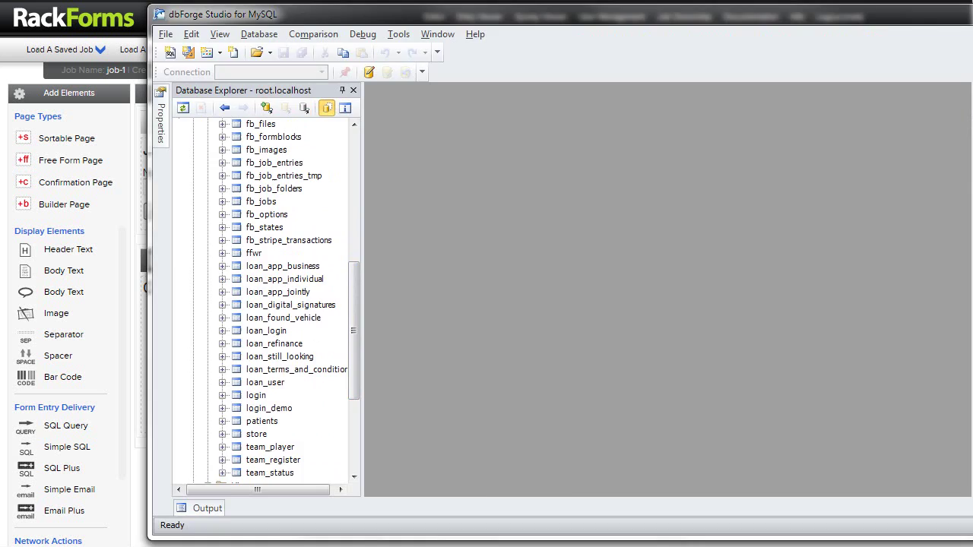
- Switch back to RackForms and open the MySQL SQL+ Automator from the form page's Name field
key("alt+Tab")
left_click(305, 189)
right_click(304, 190)
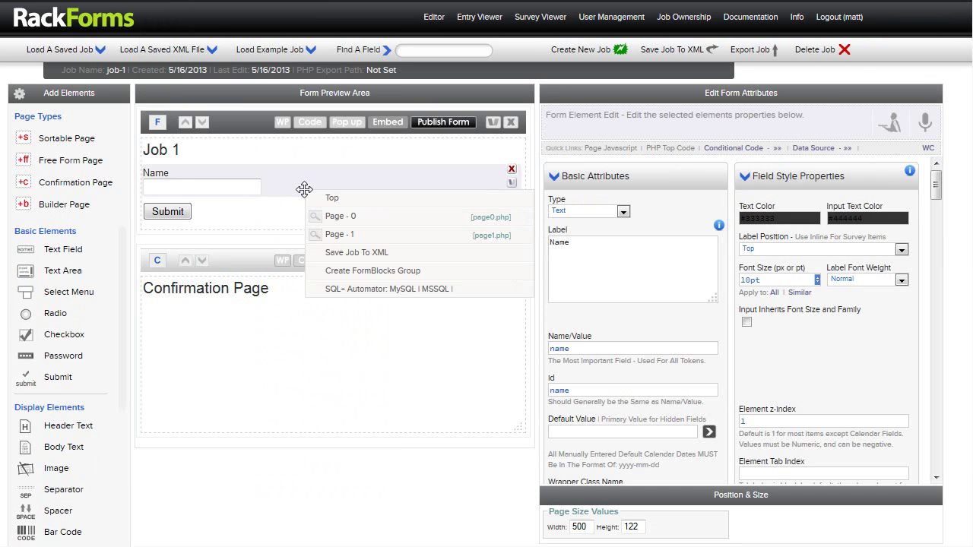
left_click(304, 182)
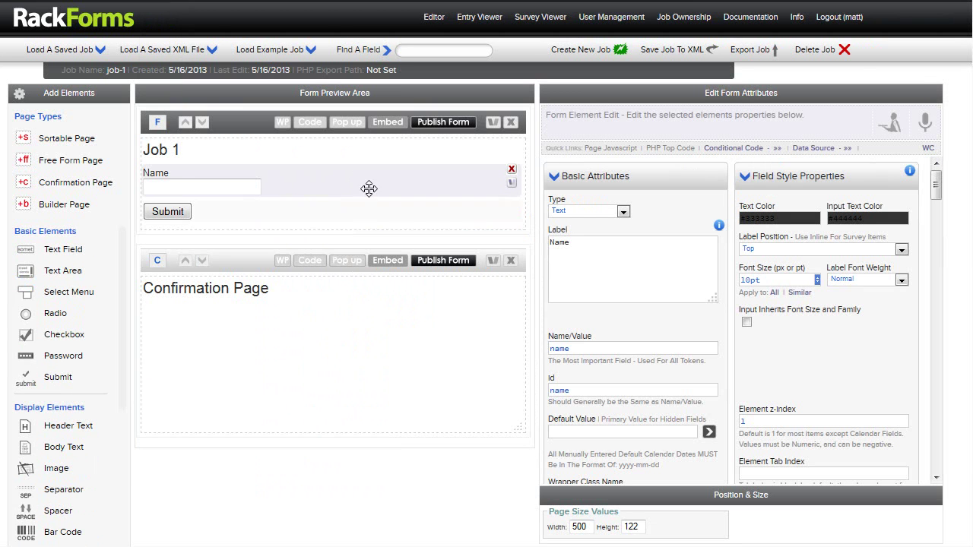
right_click(310, 180)
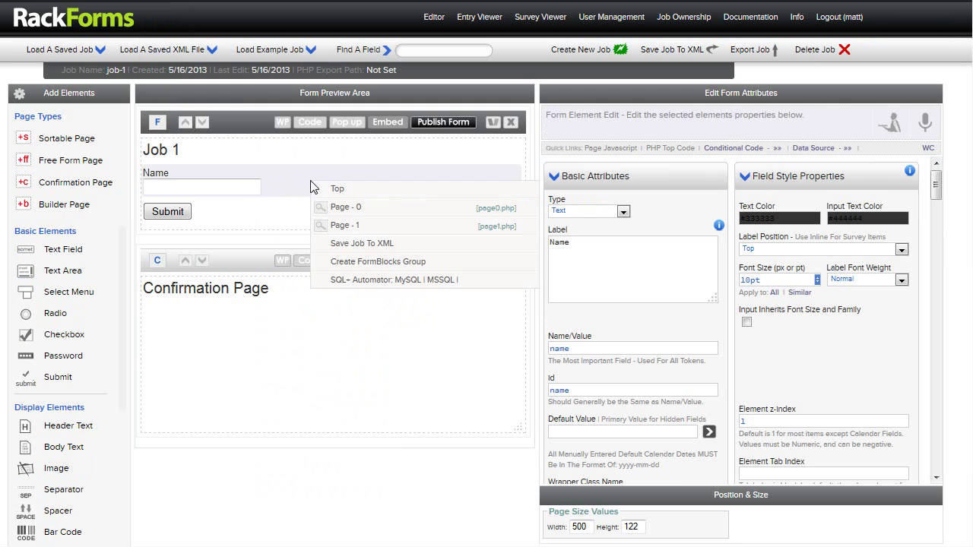
left_click(408, 282)
- Set the SQL+ Automator's table name to job_1 and its database name to rackforms
left_click_drag(413, 162, 395, 91)
left_click(618, 131)
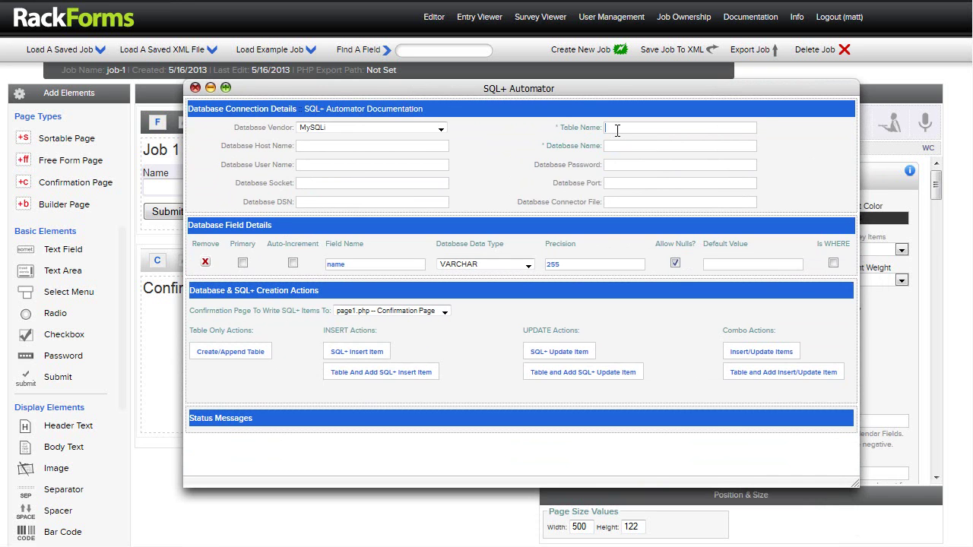
type("job1")
left_click(637, 149)
type("rackforms")
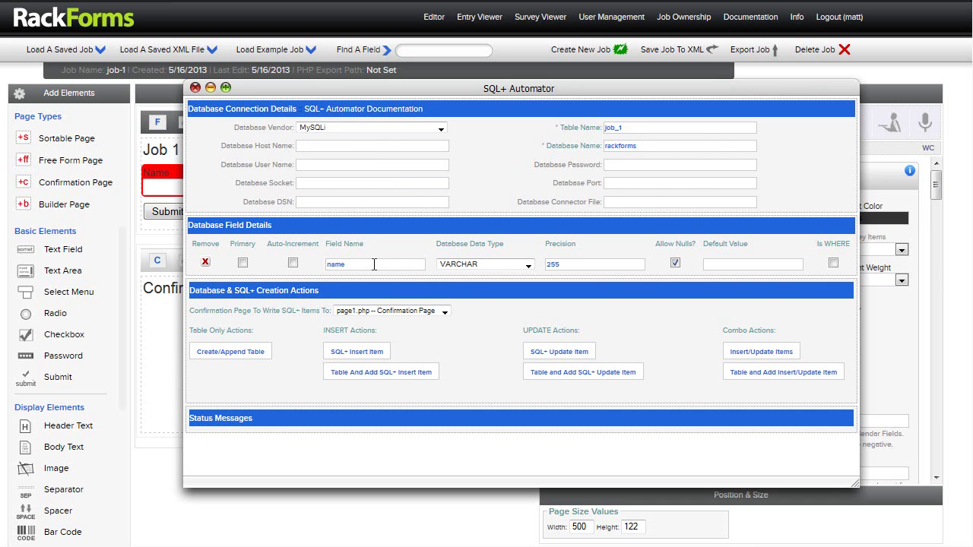
- Collapse the SQL+ Automator window to examine the confirmation and form pages' properties, and restore it
left_click_drag(378, 88, 463, 101)
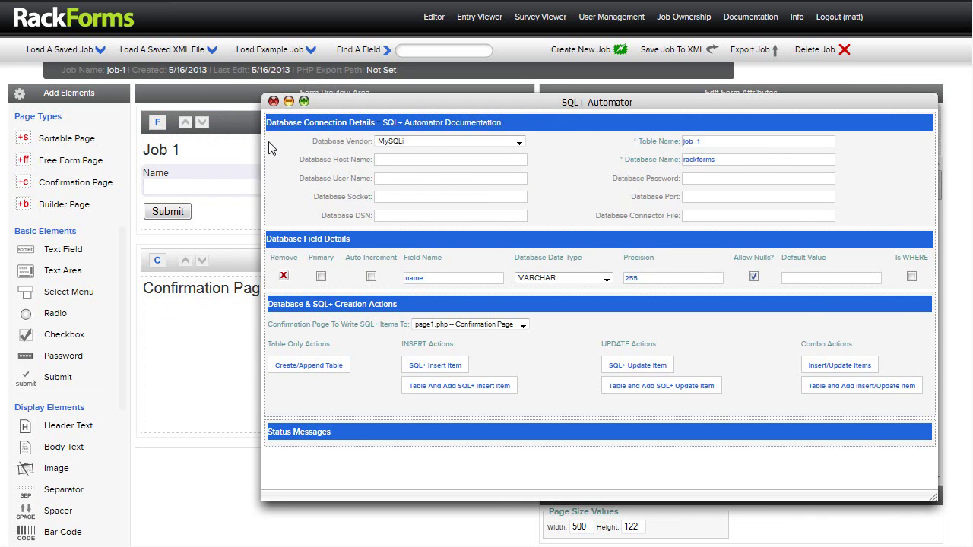
left_click(289, 102)
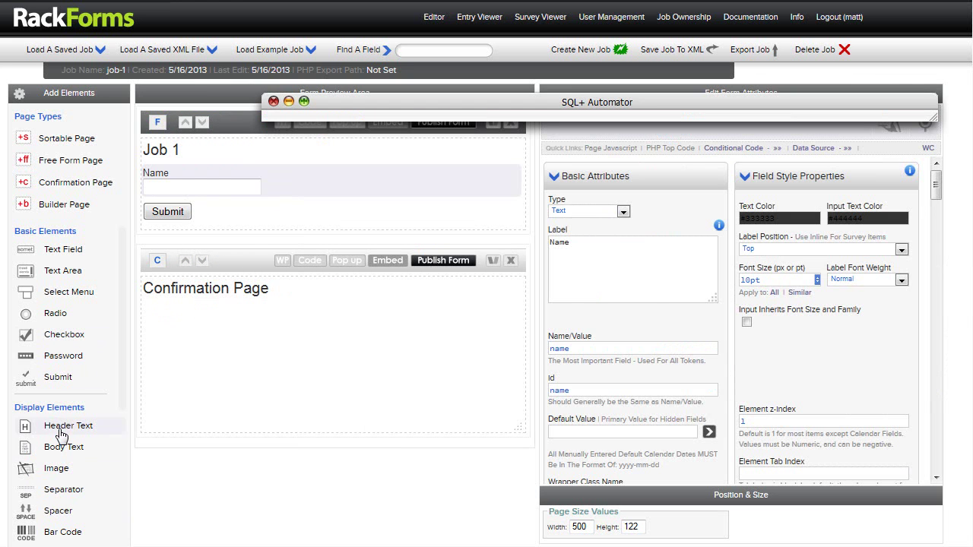
left_click(248, 263)
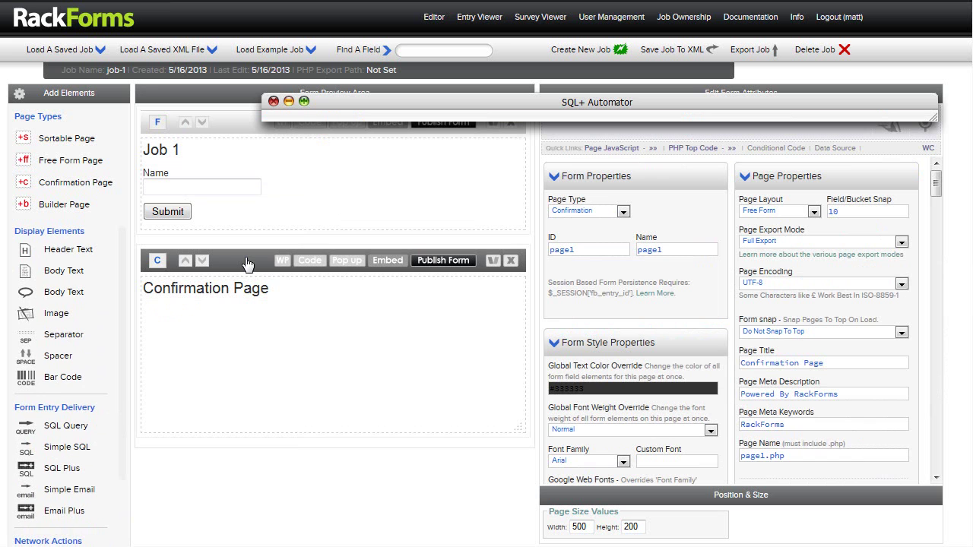
left_click(235, 124)
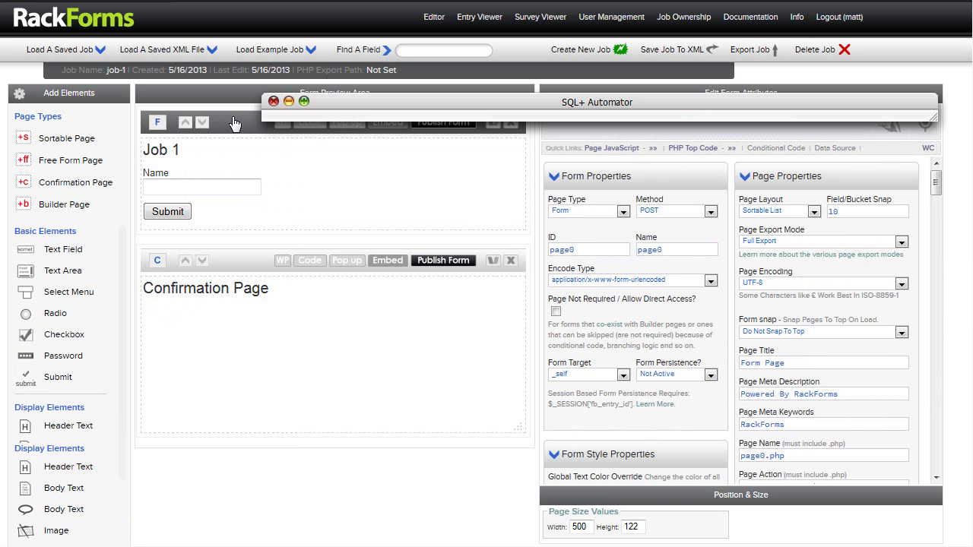
left_click(289, 103)
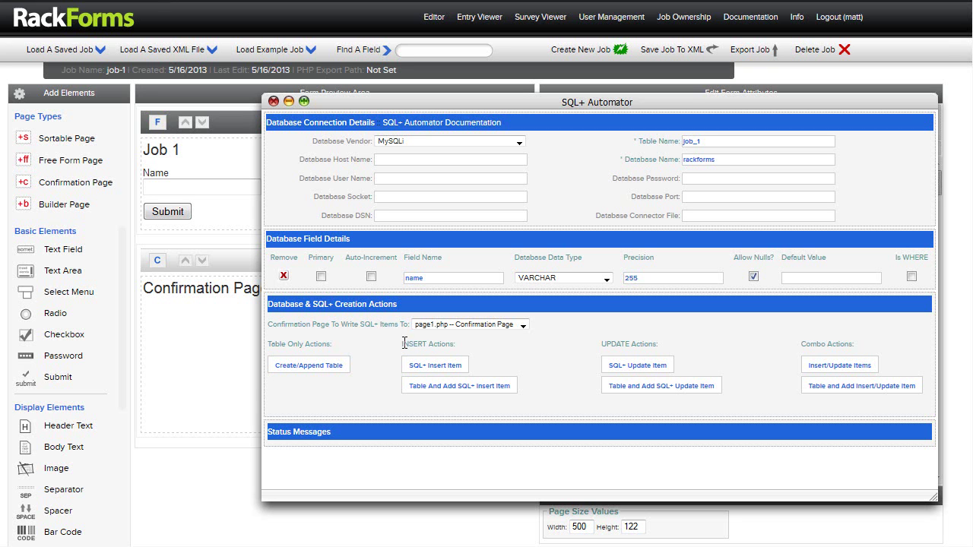
- Create the job_1 table together with a SQL+ insert item on the page1.php confirmation page, and close the SQL+ Automator
left_click_drag(403, 344, 455, 345)
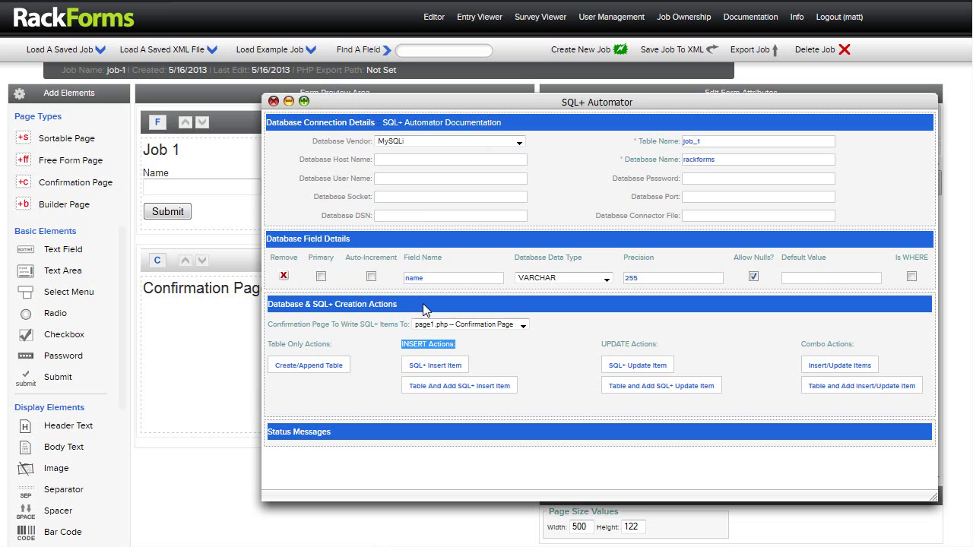
left_click(478, 351)
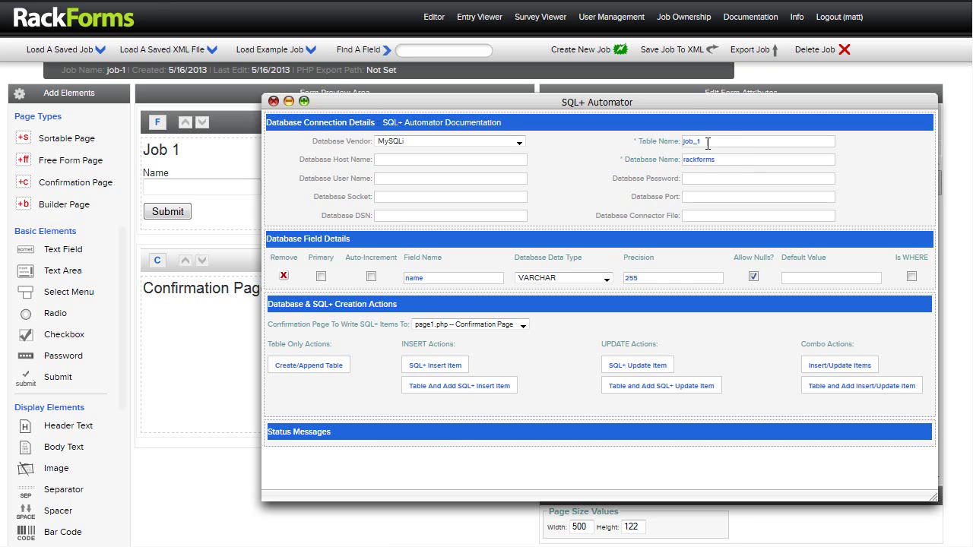
left_click(454, 385)
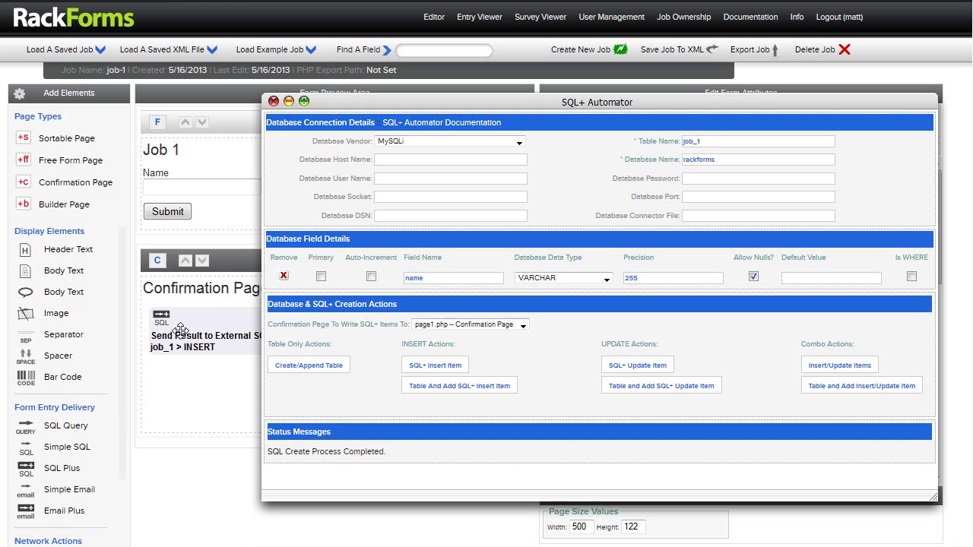
left_click(273, 102)
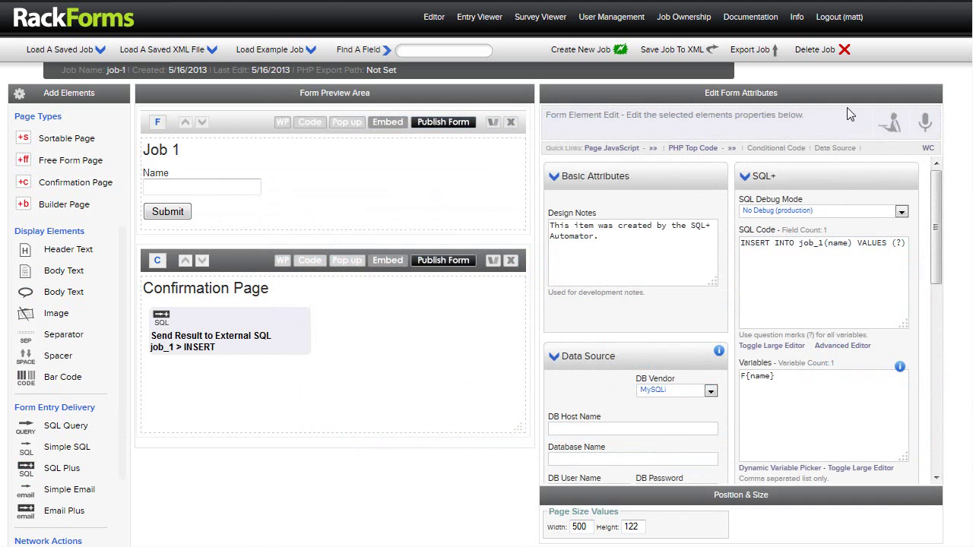
- Switch to dbForge Studio for MySQL and refresh the table list to check for the job_1 table
key("alt+Tab")
left_click(266, 214)
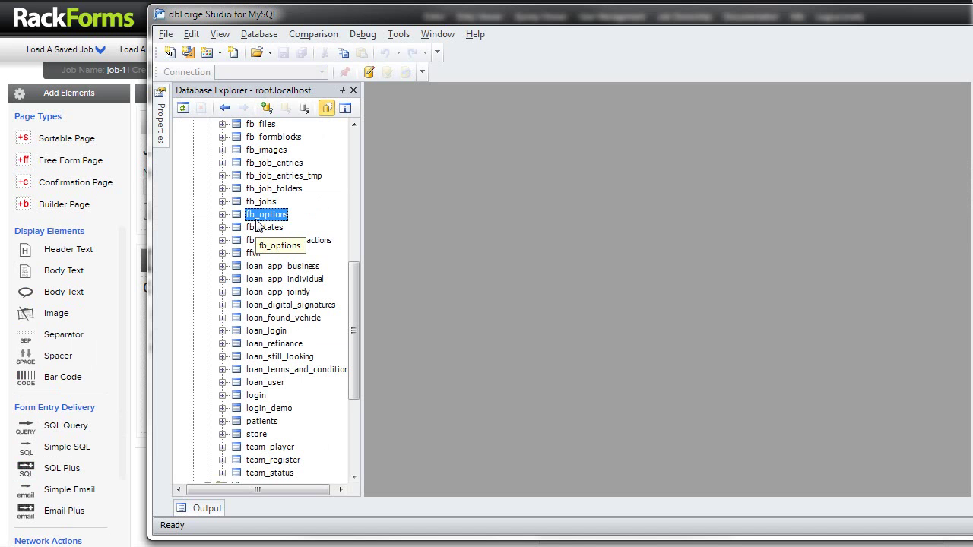
key("F5")
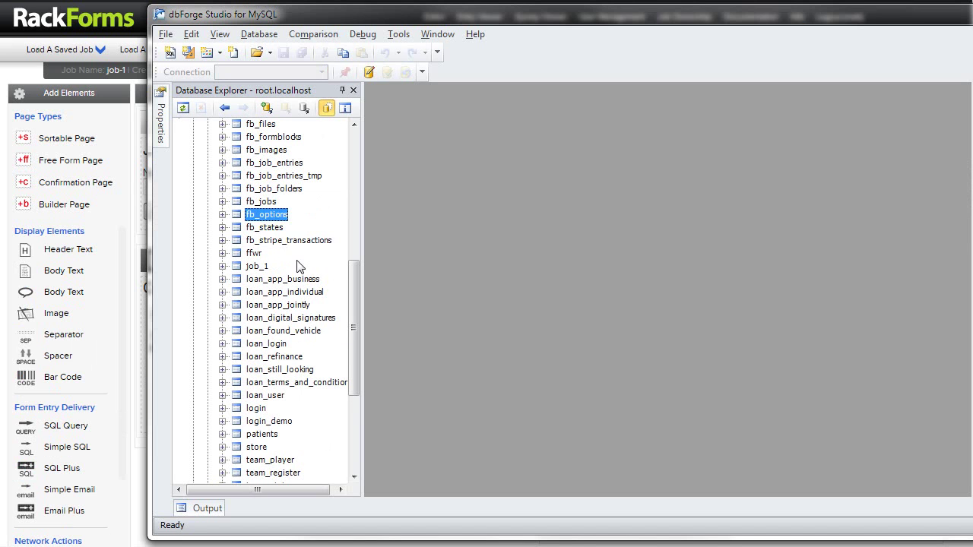
- Open the job_1 table's data, and return to RackForms to examine the insert item's SQL code and variables
double_click(257, 266)
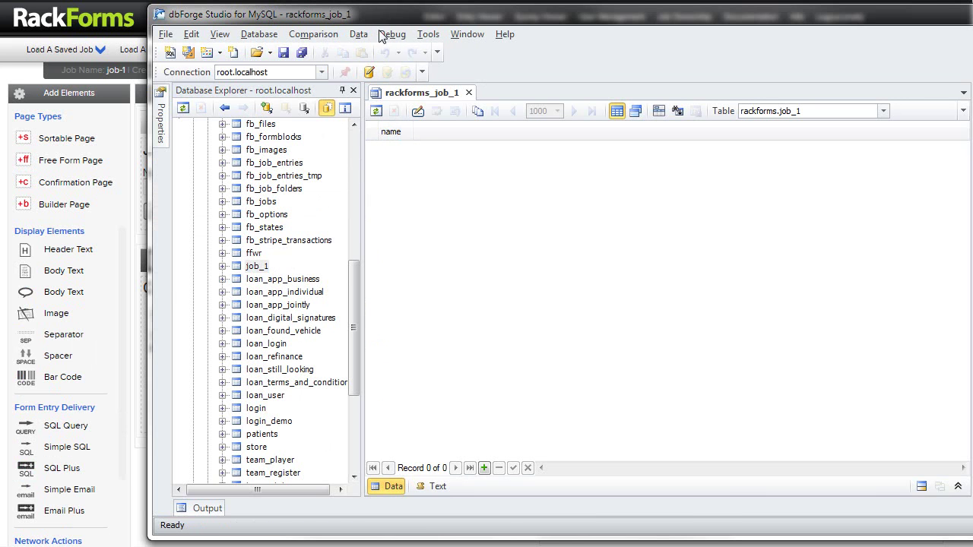
key("alt+Tab")
left_click(214, 338)
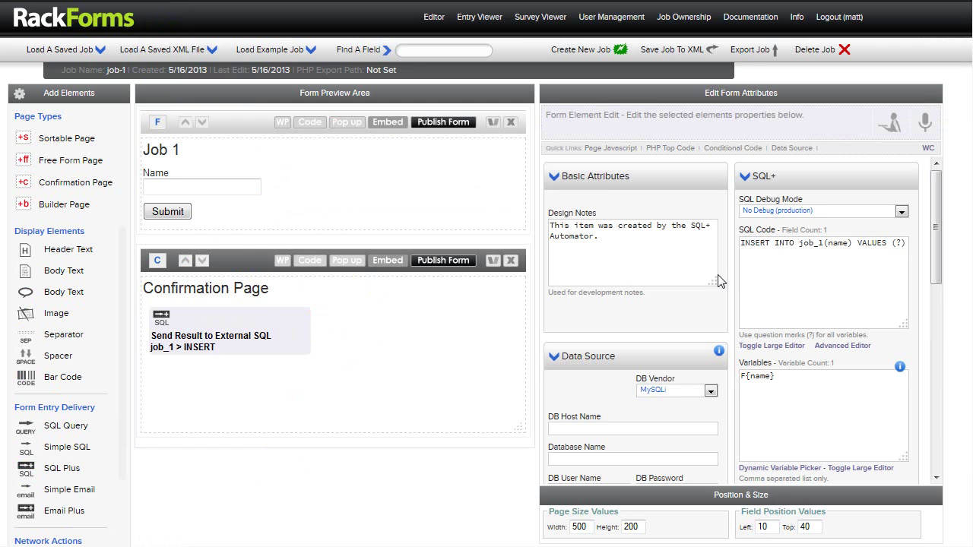
left_click_drag(798, 242, 819, 243)
left_click_drag(746, 395, 787, 380)
- Publish the Job 1 form, submit it with a first name in the Name field, and close the form window
left_click(422, 127)
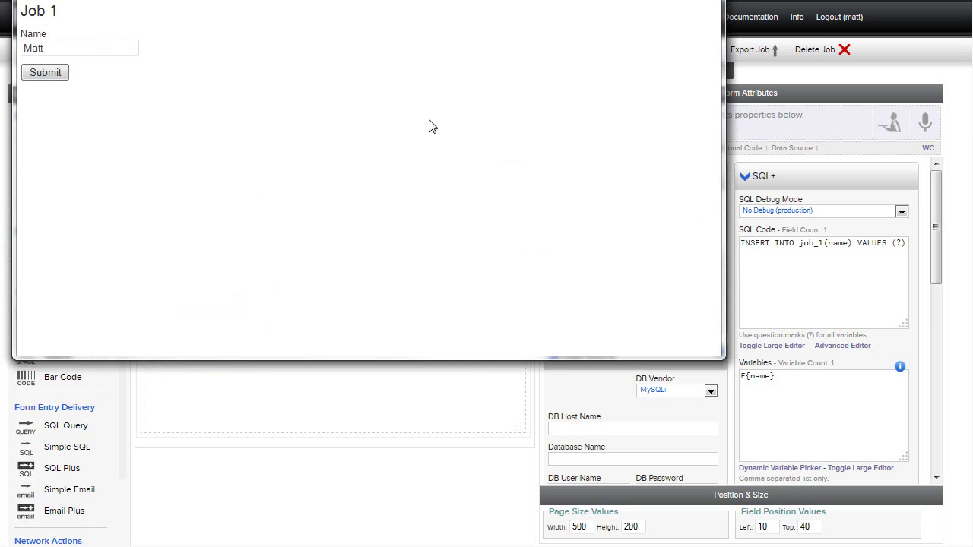
left_click(62, 76)
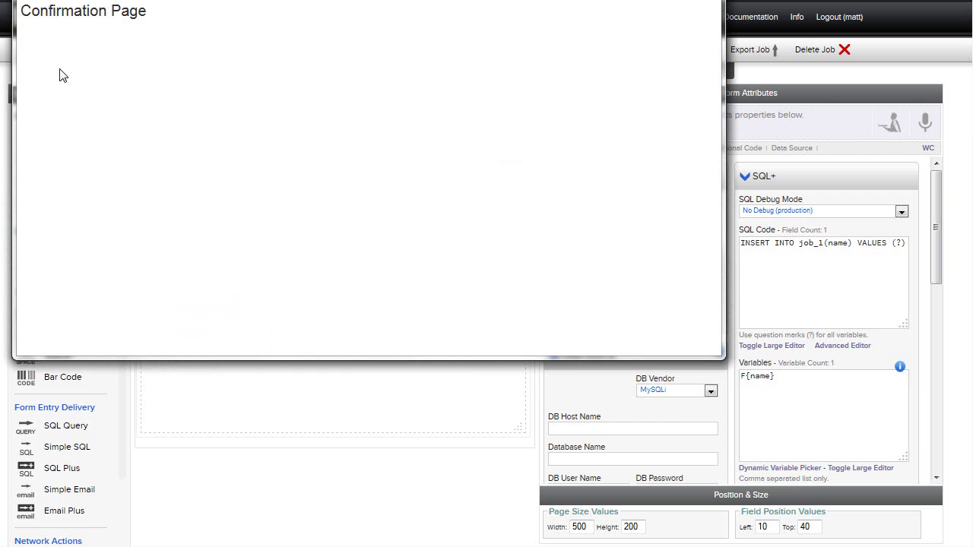
triple_click(156, 11)
key("ctrl+w")
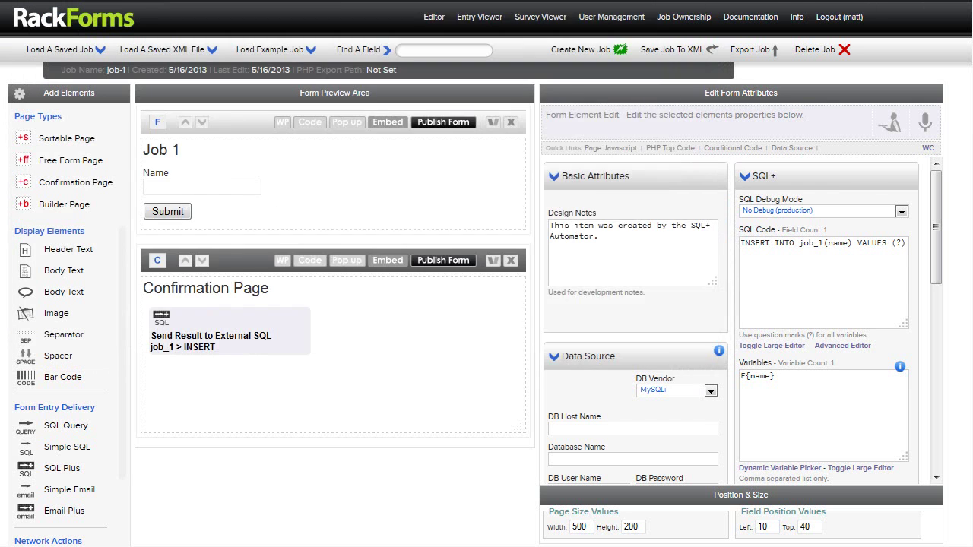
- Switch to dbForge Studio, refresh the job_1 table's data to check for the submitted entry, and return to RackForms
key("alt+Tab")
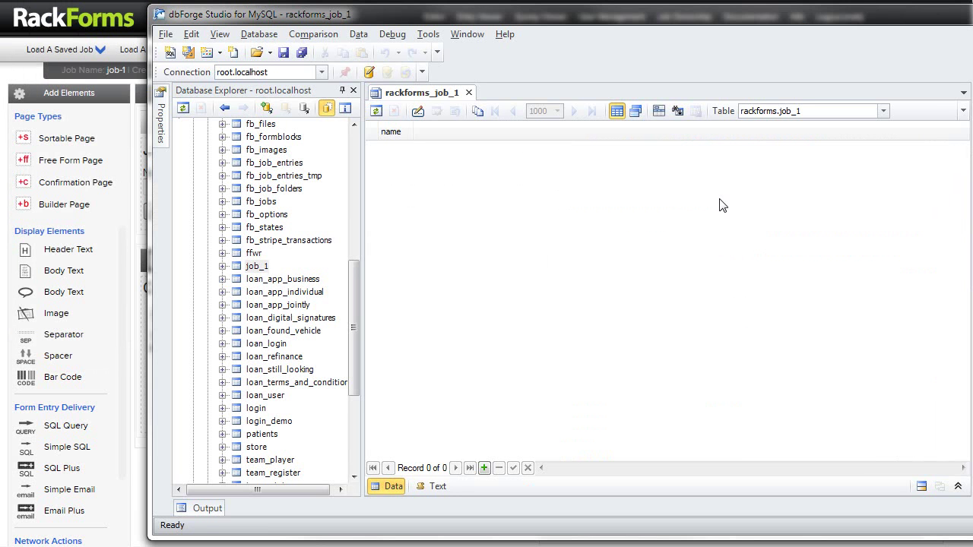
key("F5")
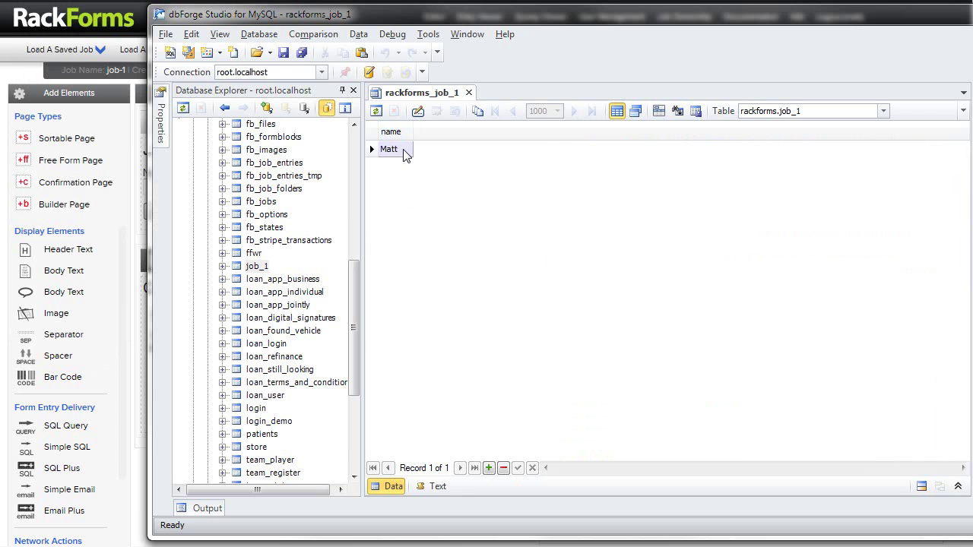
key("alt+Tab")
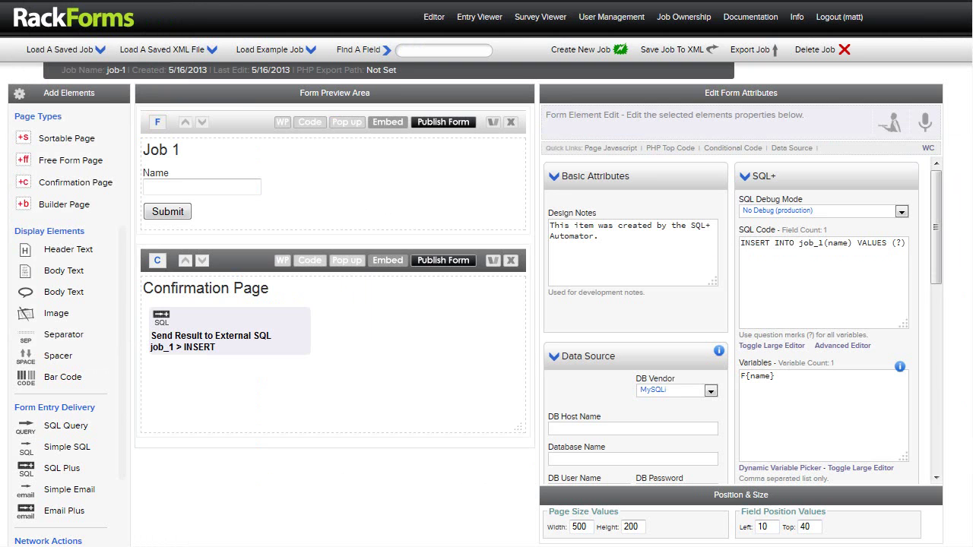
- Save the job under the new name job-2 and check the saved jobs list for it
double_click(116, 70)
left_click(159, 92)
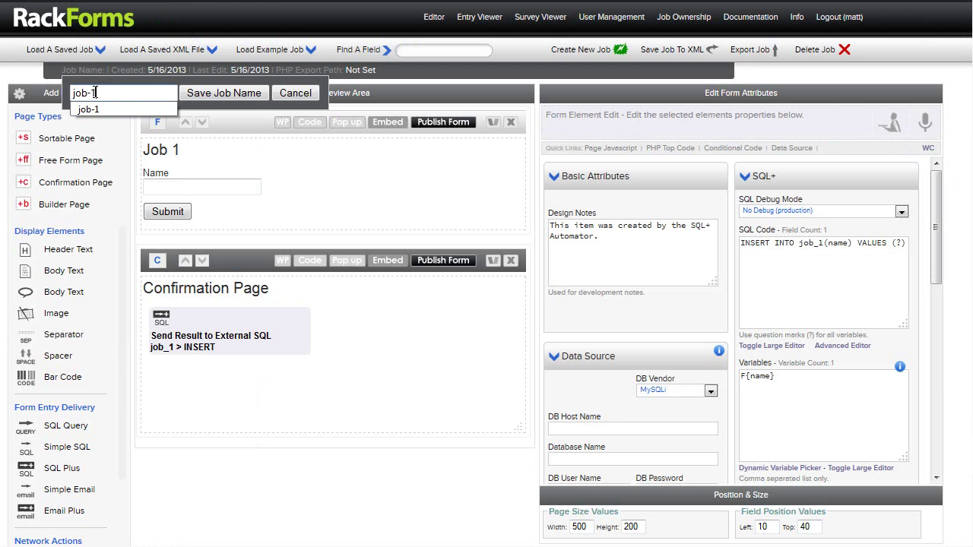
double_click(159, 93)
type("2")
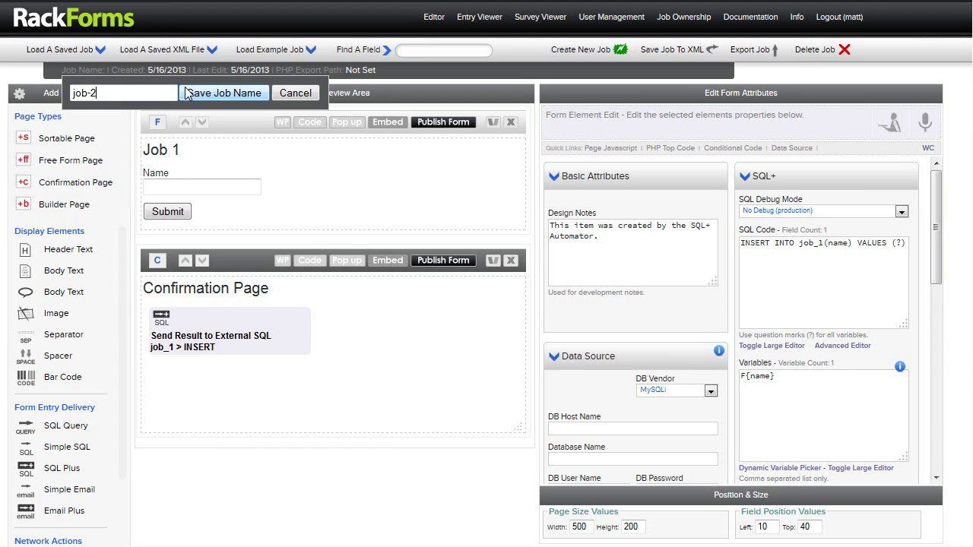
left_click(210, 94)
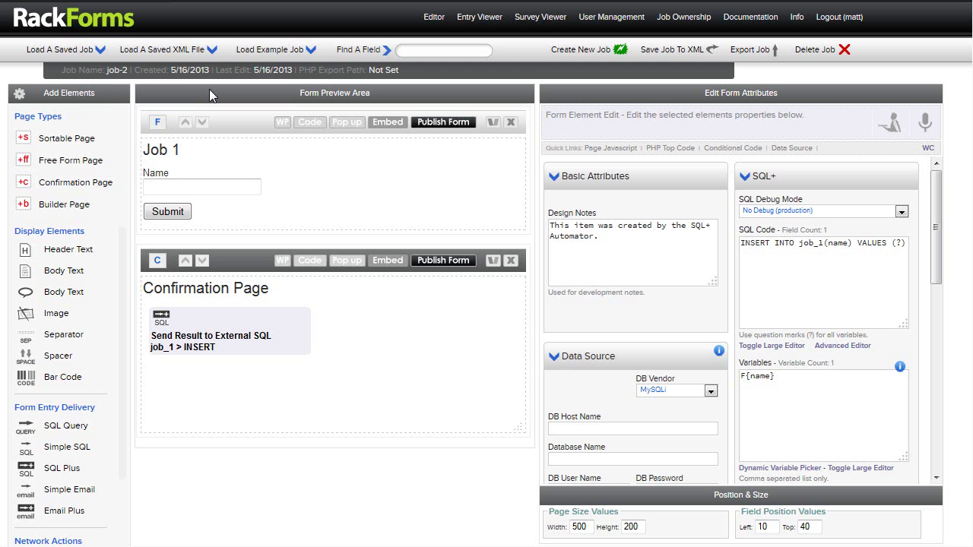
left_click(432, 123)
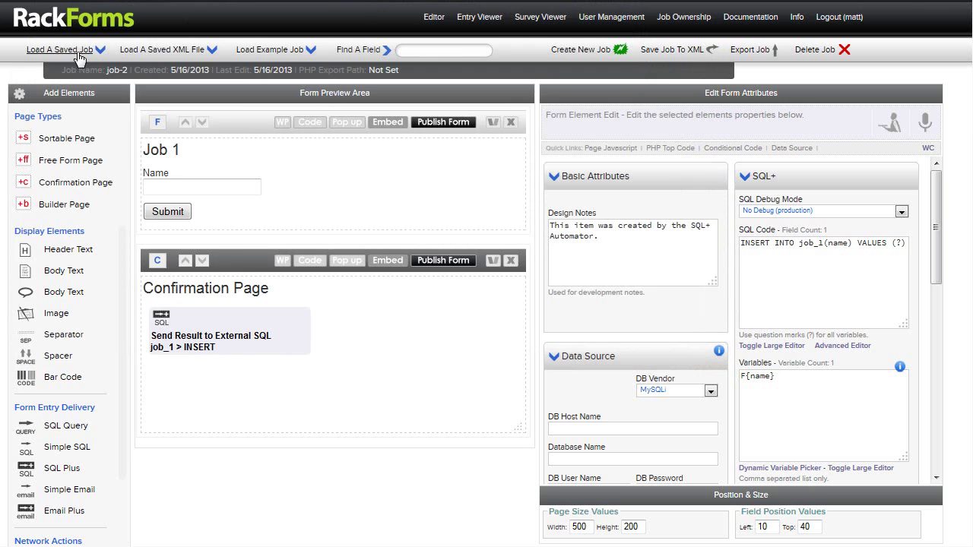
left_click(80, 53)
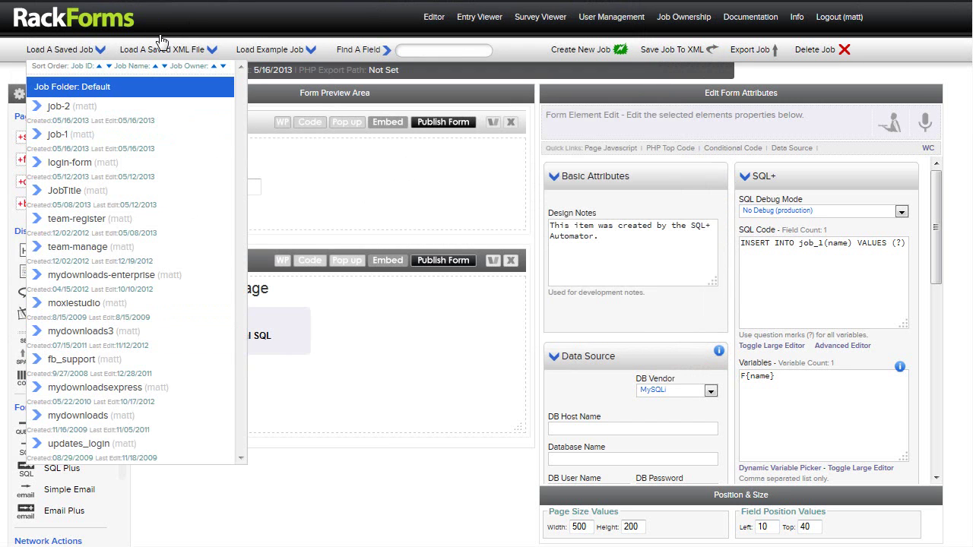
left_click(64, 50)
- Change the form header's label to Job 2, and delete the job_1 SQL insert item from the confirmation page
left_click(171, 146)
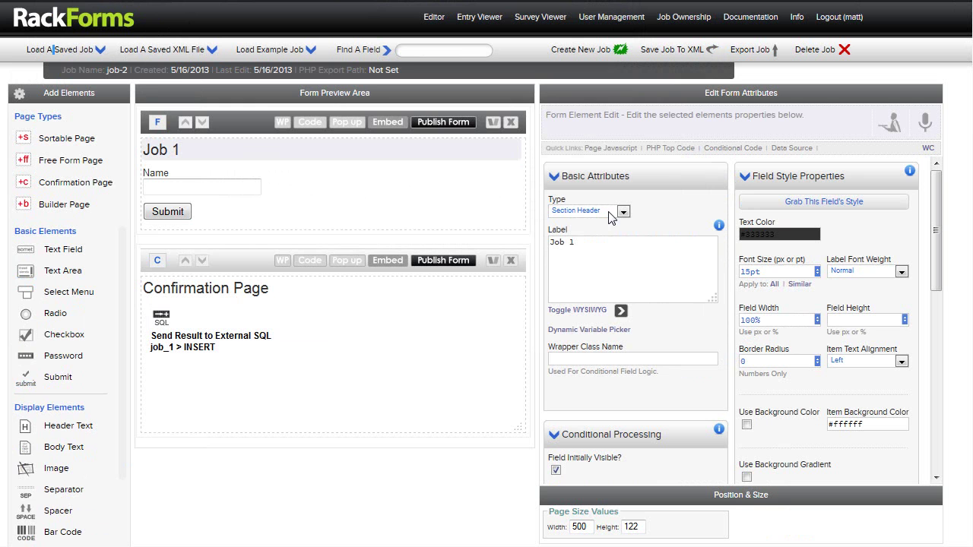
left_click_drag(569, 242, 599, 245)
left_click(240, 312)
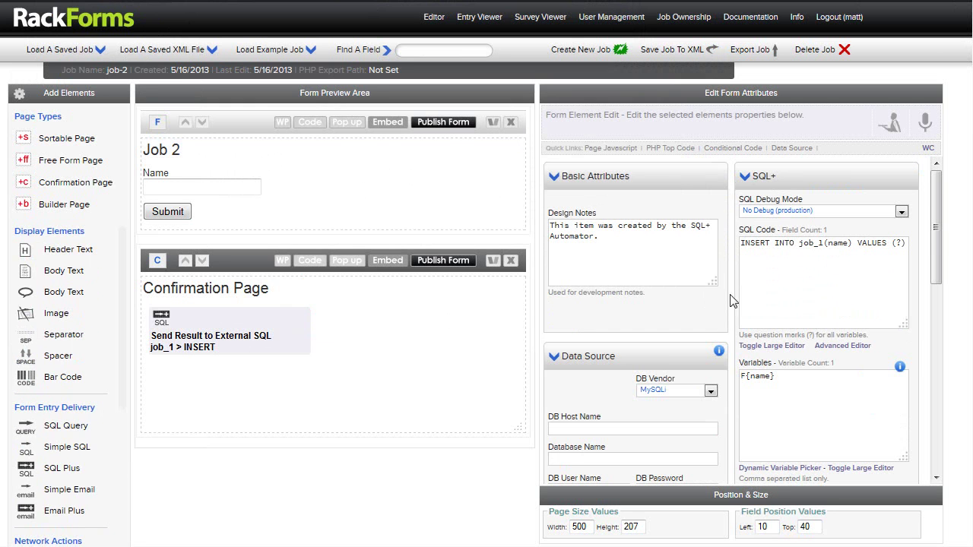
left_click(510, 259)
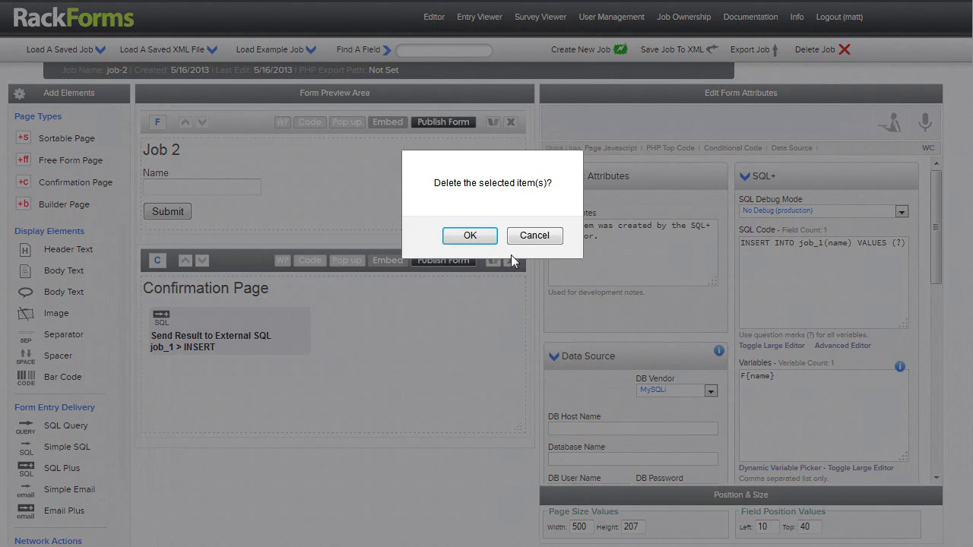
left_click(482, 237)
- Use the SQL+ Automator with the table name job_2 to create the table and its SQL+ insert item on the confirmation page
left_click(289, 191)
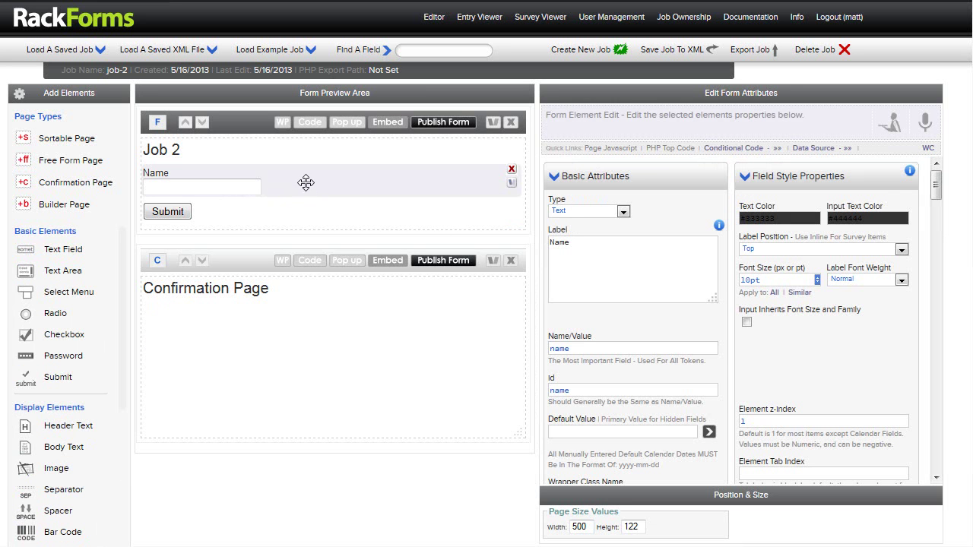
right_click(308, 189)
left_click(389, 282)
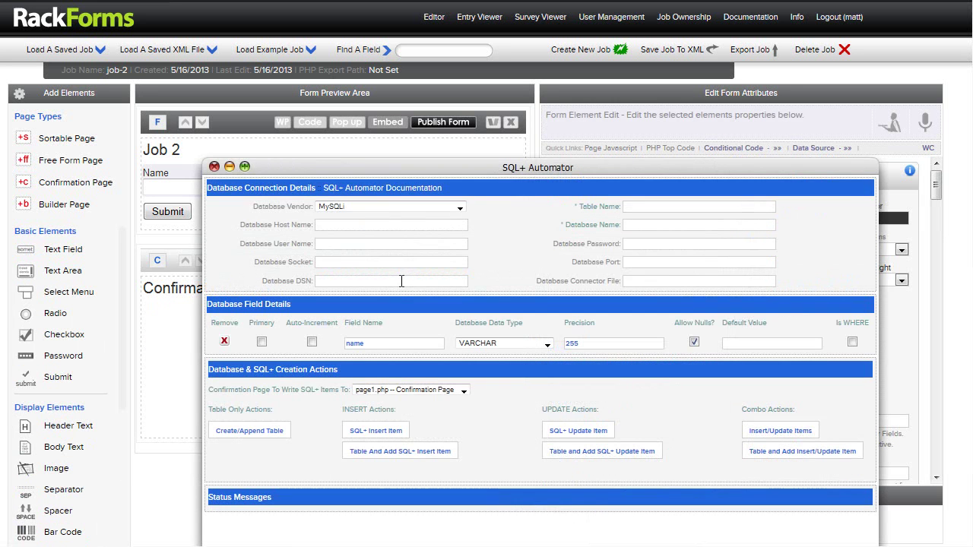
left_click_drag(425, 167, 434, 108)
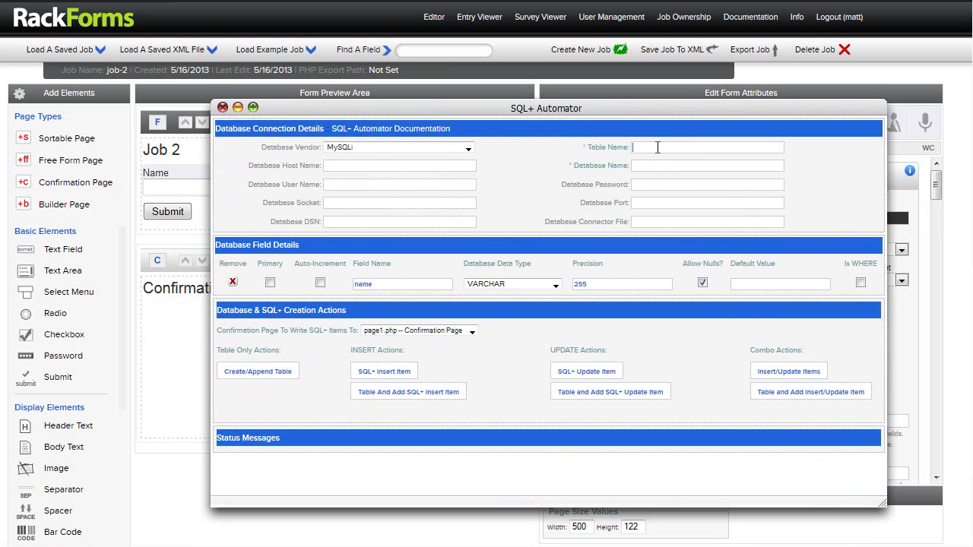
type("job_2")
left_click(382, 396)
left_click(222, 108)
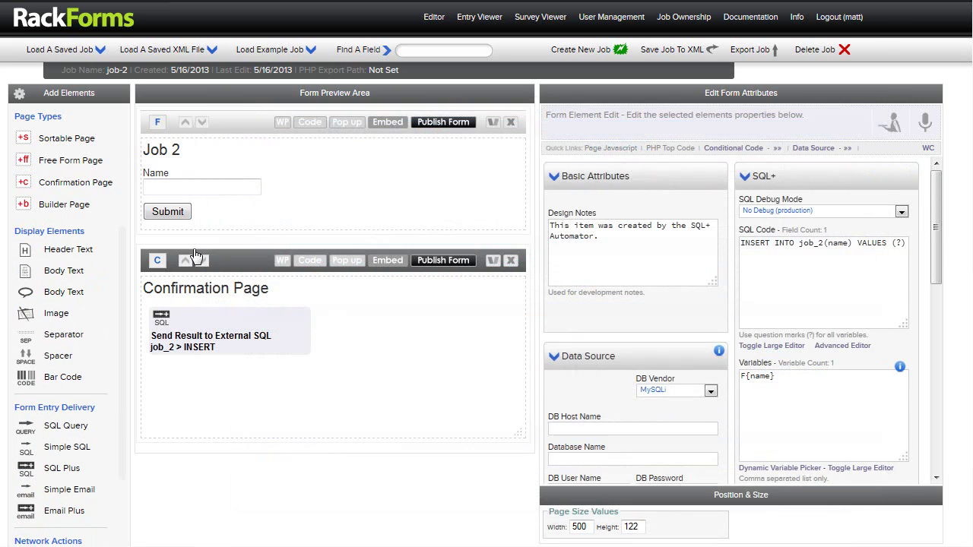
- Check the job_2 insert item's SQL code, and switch to dbForge Studio to open the job_2 table's data
left_click(217, 323)
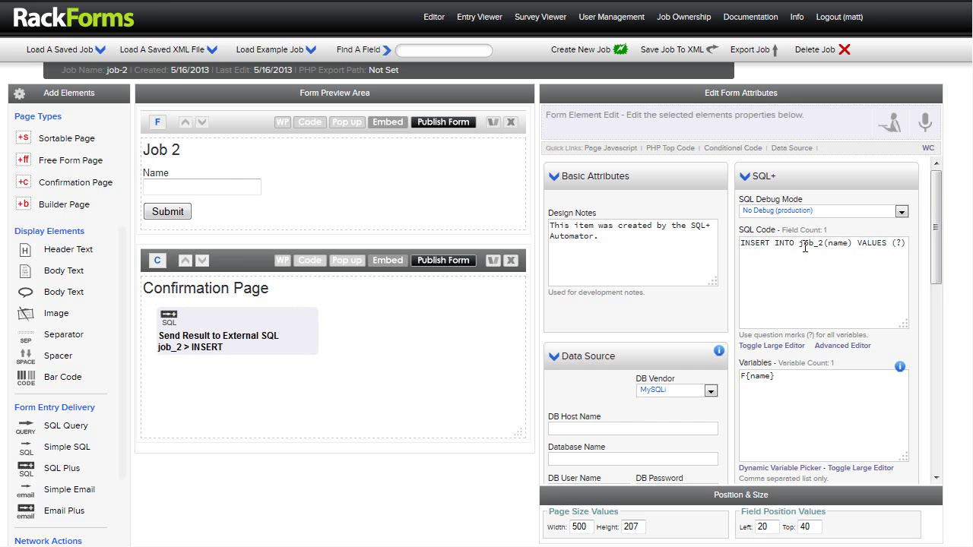
key("alt+Tab")
left_click(257, 266)
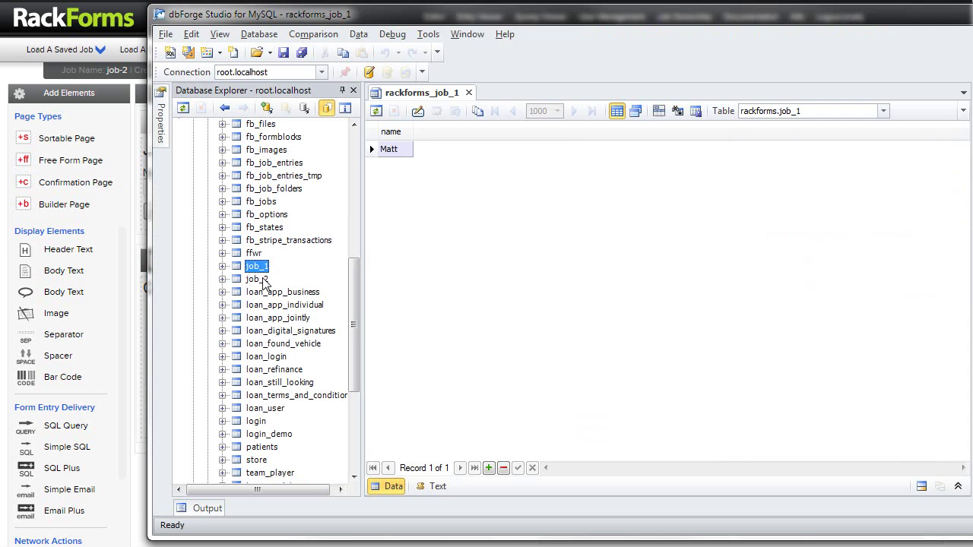
left_click(258, 280)
double_click(258, 280)
- Switch back to RackForms, publish the Job 2 form, and submit it with a first name in the Name field
key("alt+Tab")
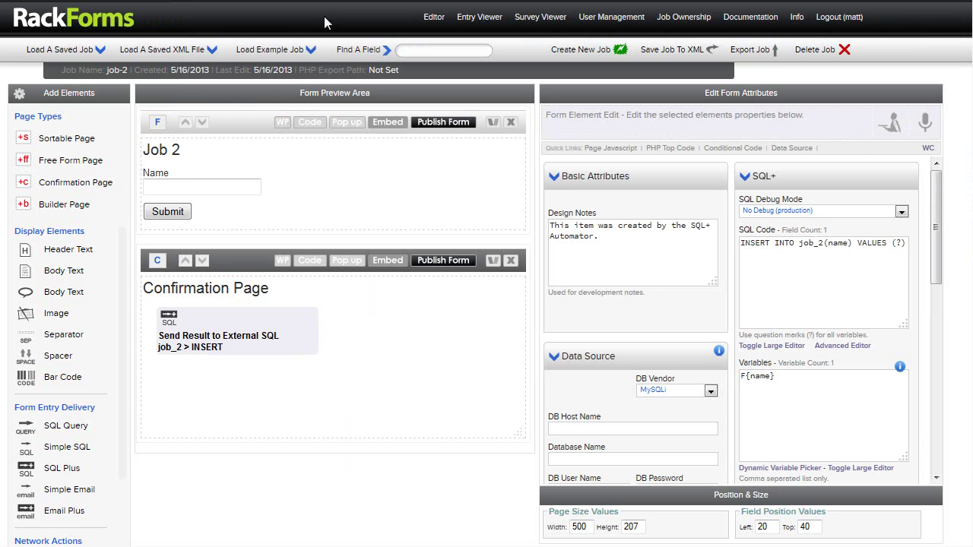
left_click(445, 123)
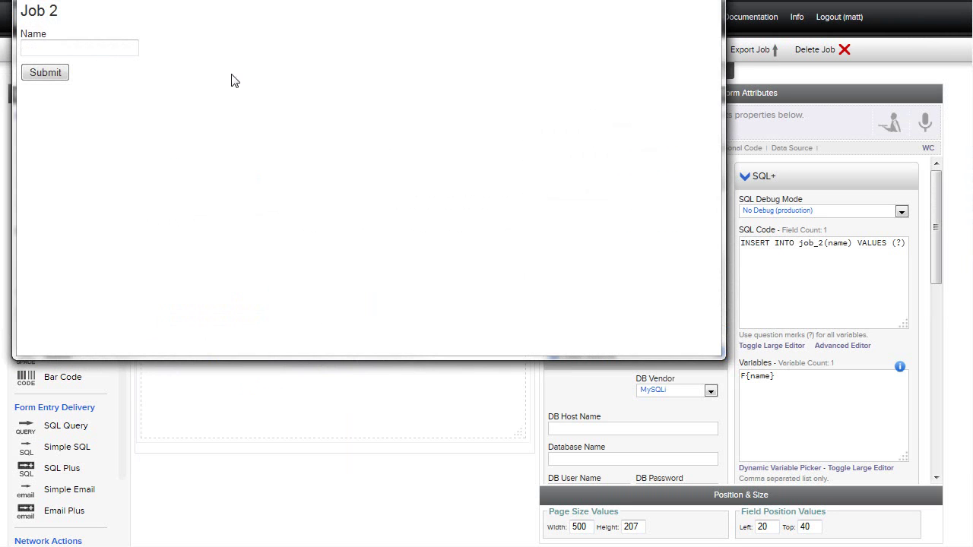
left_click(81, 48)
type("John")
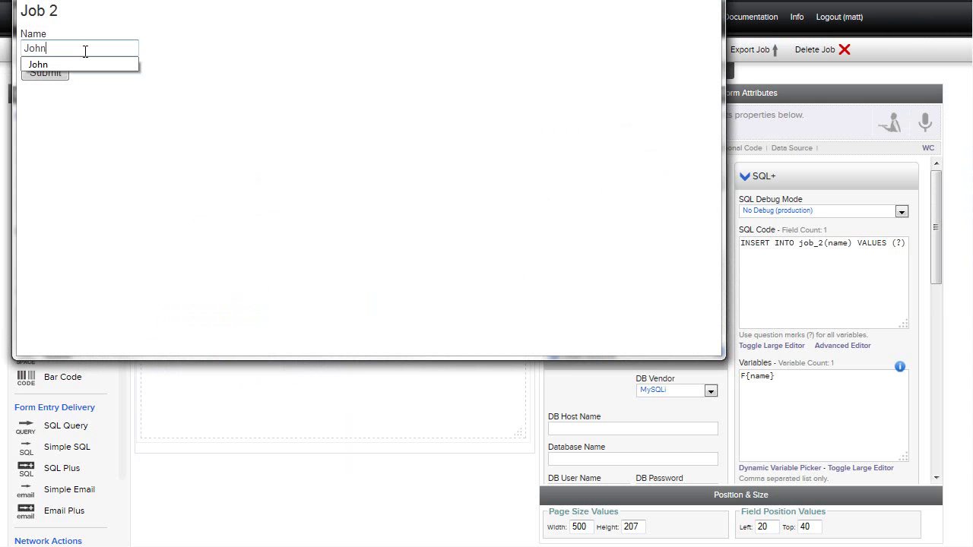
left_click(48, 76)
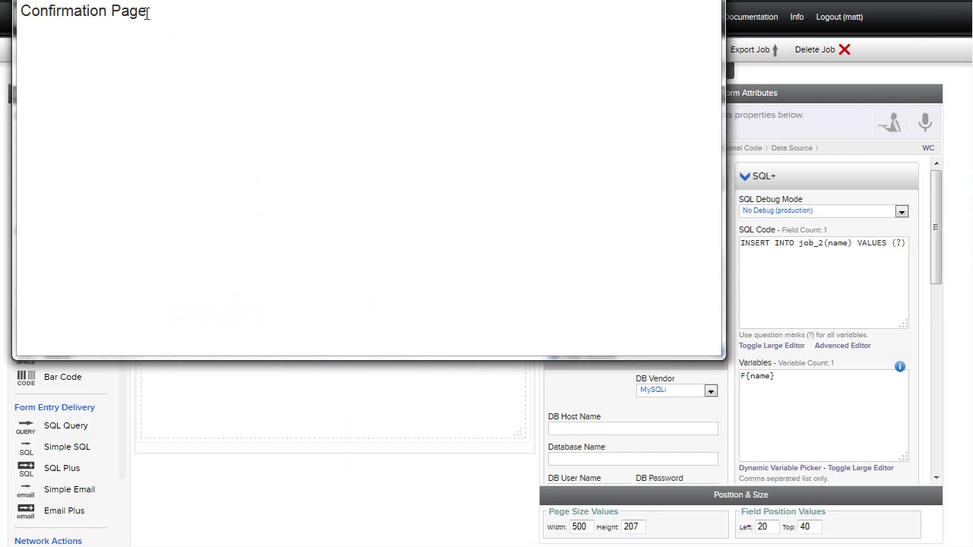
left_click_drag(21, 11, 98, 11)
key("ctrl+w")
- Switch to dbForge Studio, refresh the job_2 table's data to check for the new submission, and return to RackForms
key("alt+Tab")
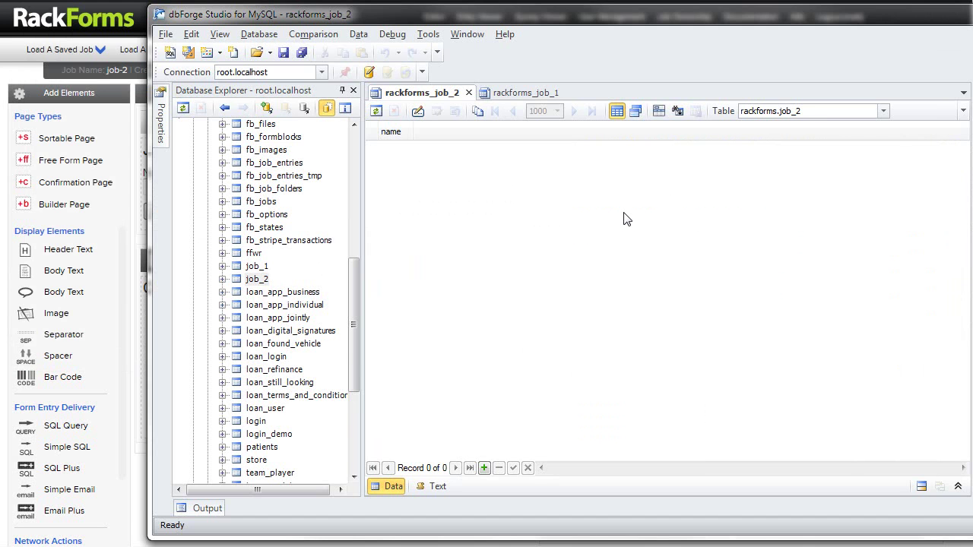
key("F5")
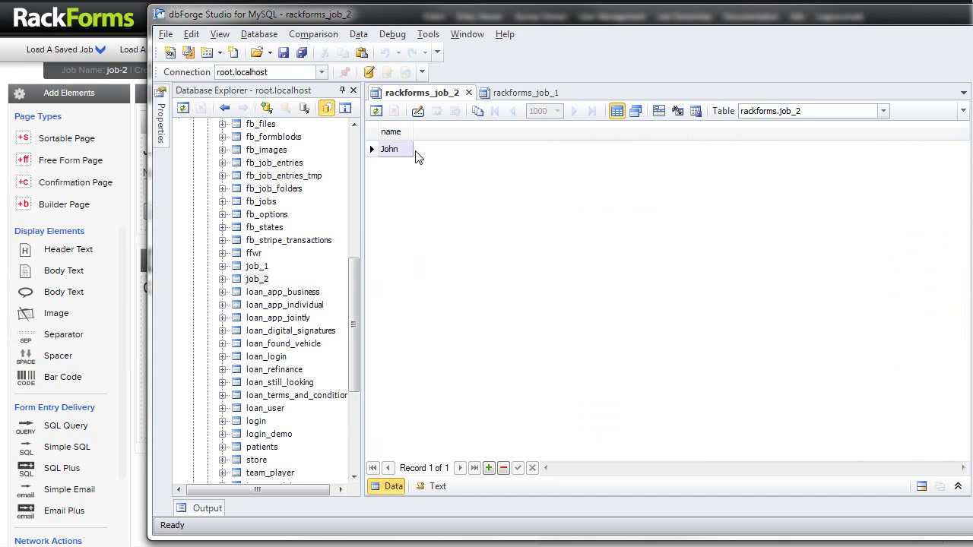
key("alt+Tab")
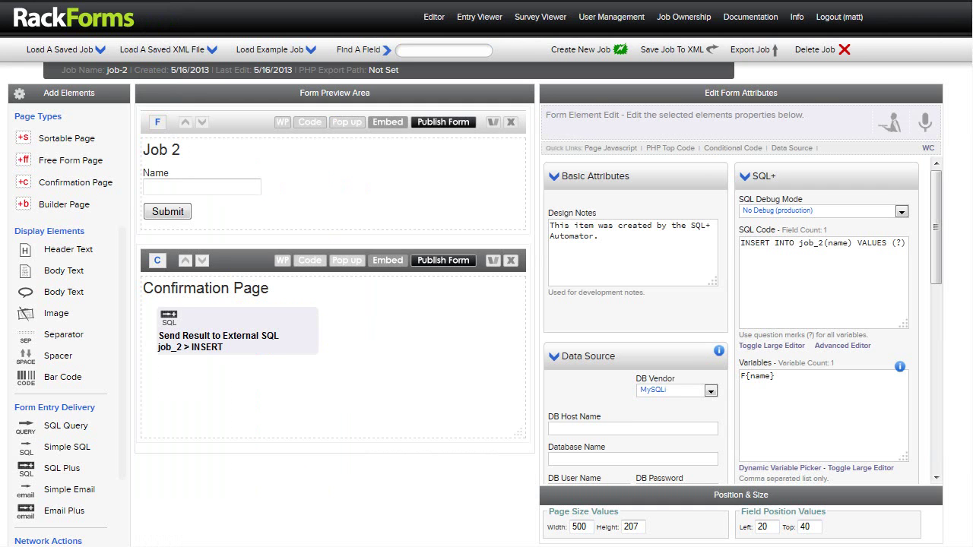
- Review the form page's properties and the confirmation page's SQL insert item alongside the job_2 table's data in dbForge Studio
left_click(256, 130)
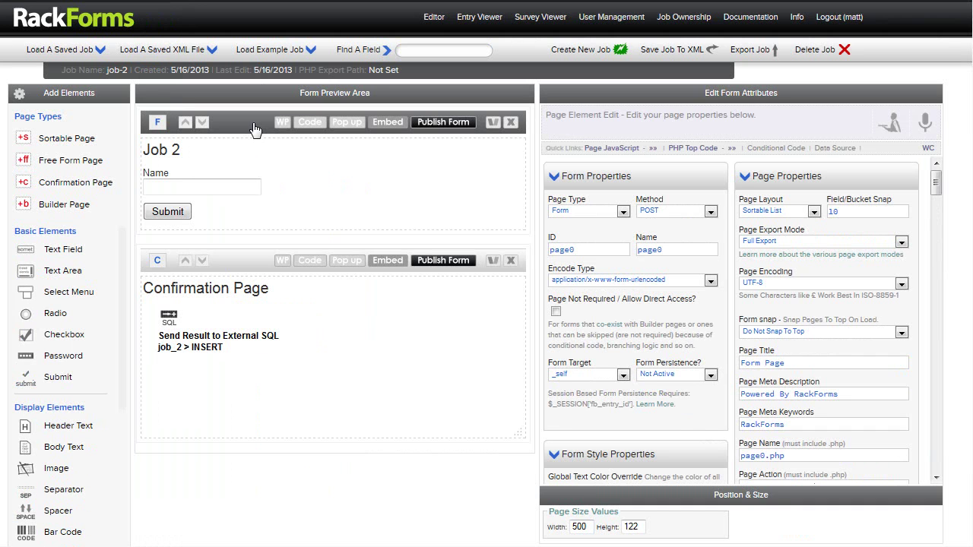
left_click(245, 314)
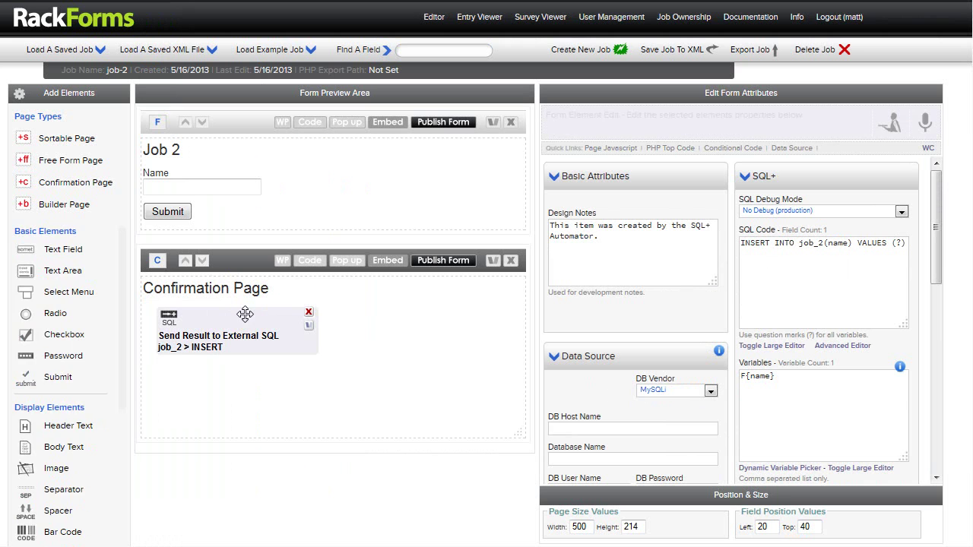
key("alt+Tab")
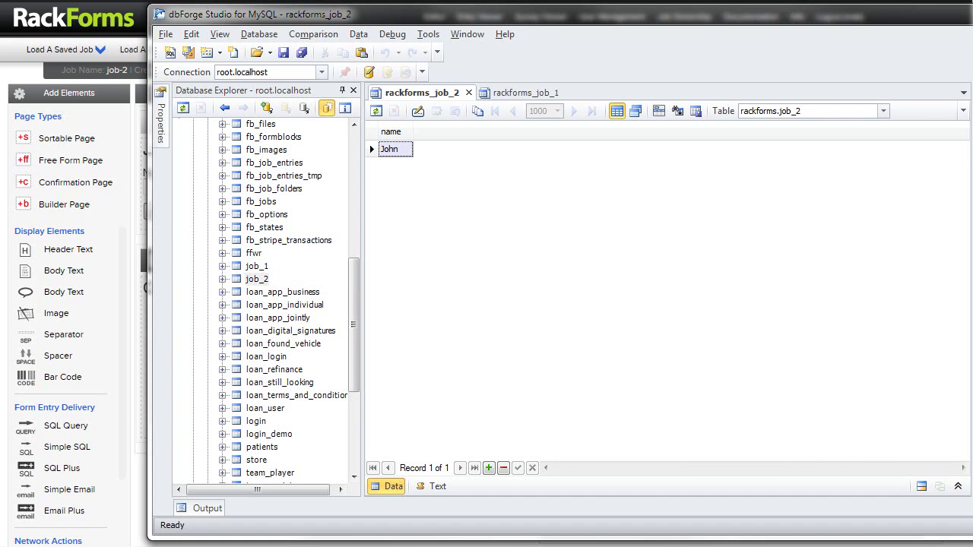
key("alt+Tab")
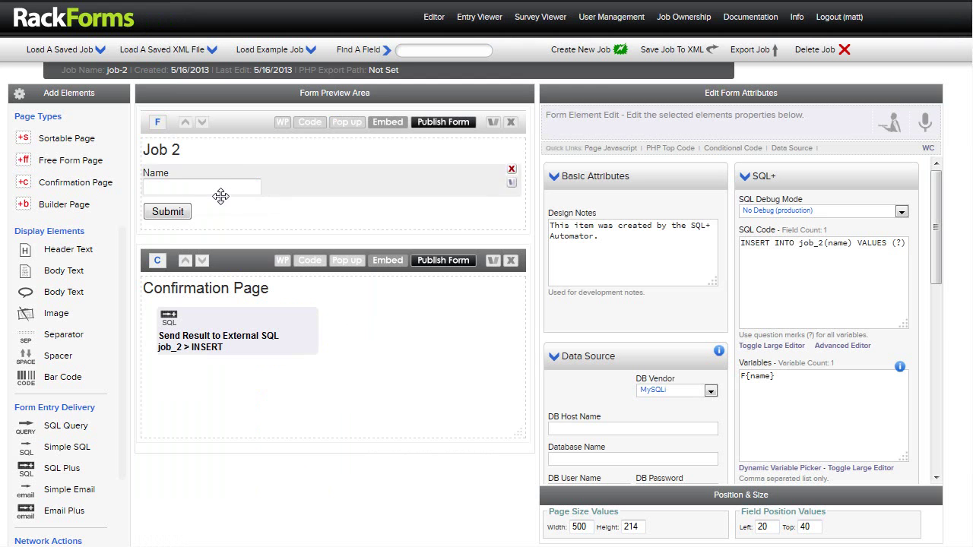
left_click(250, 135)
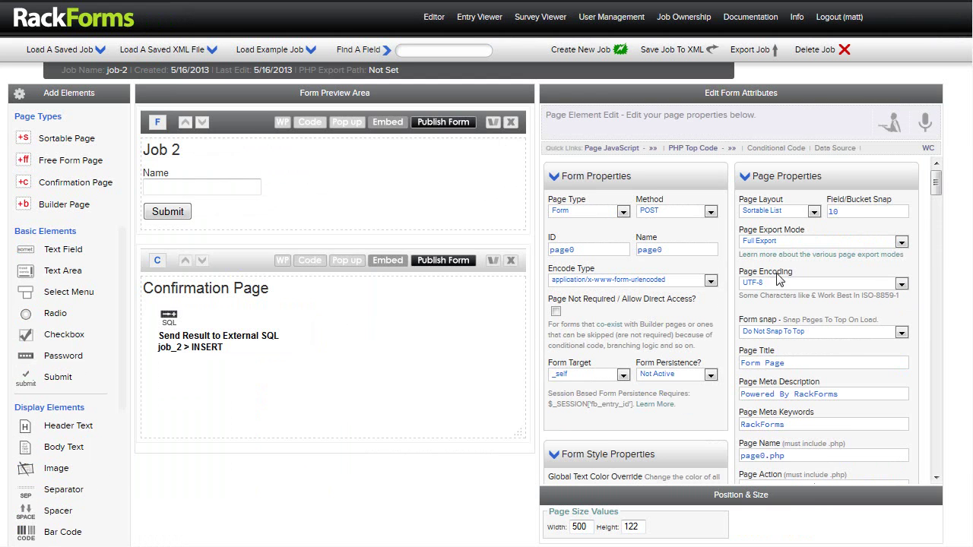
left_click(692, 376)
left_click(703, 320)
left_click(208, 335)
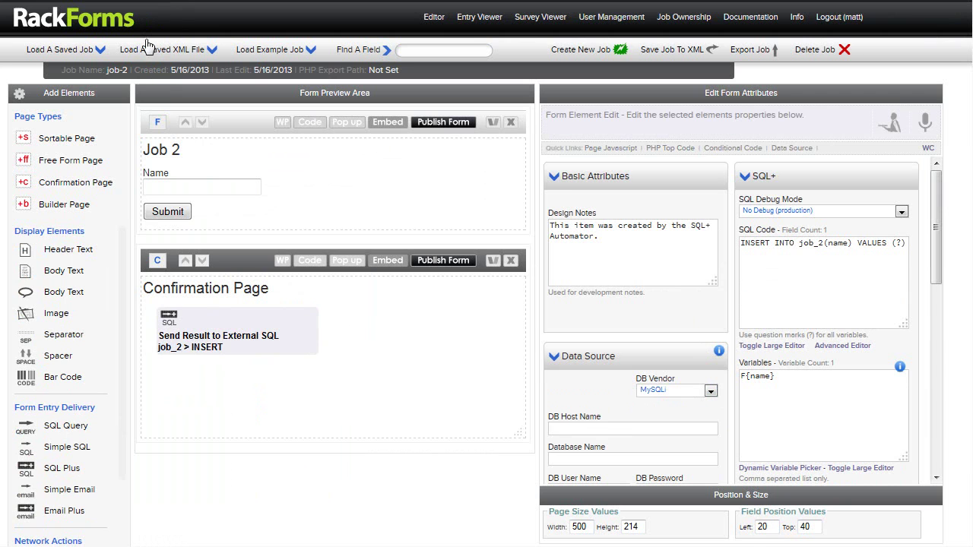
- Change the job's name to job-3 and save it, and glance at the job_2 table in dbForge Studio before returning to RackForms
left_click(125, 67)
left_click(173, 89)
key("shift+Left")
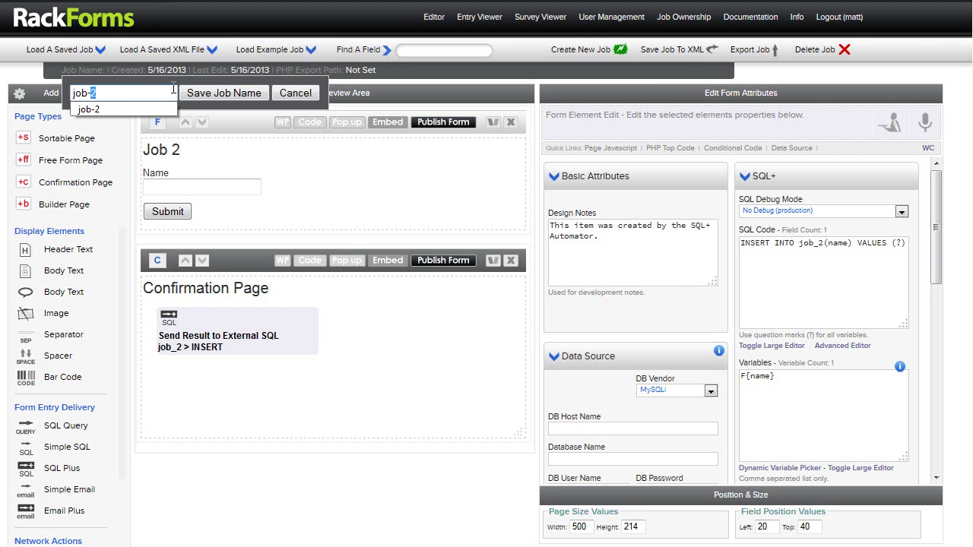
type("3")
key("Return")
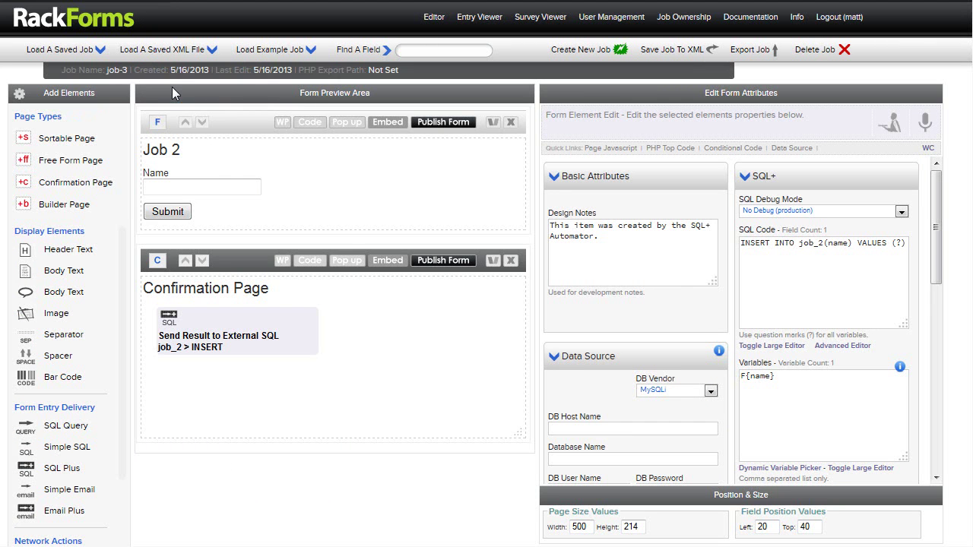
key("alt+Tab")
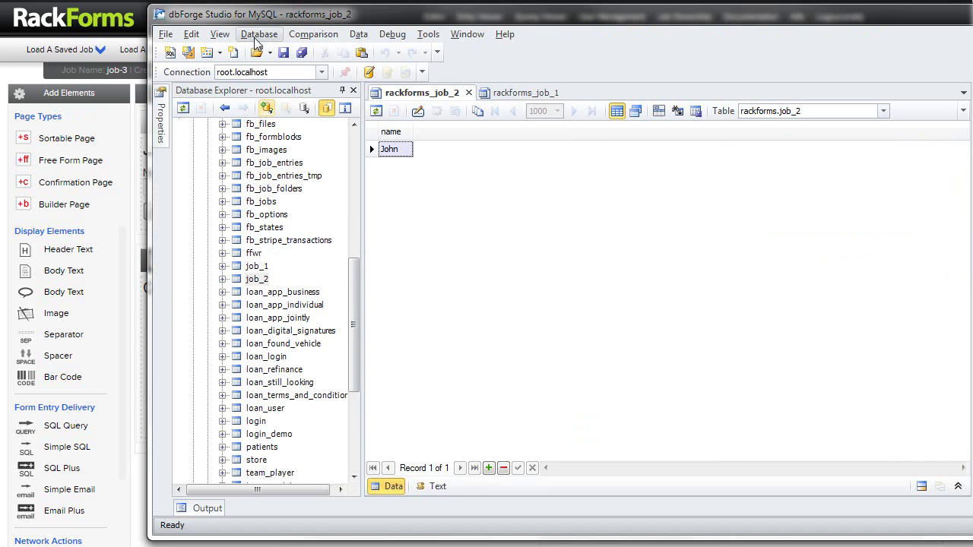
key("alt+Tab")
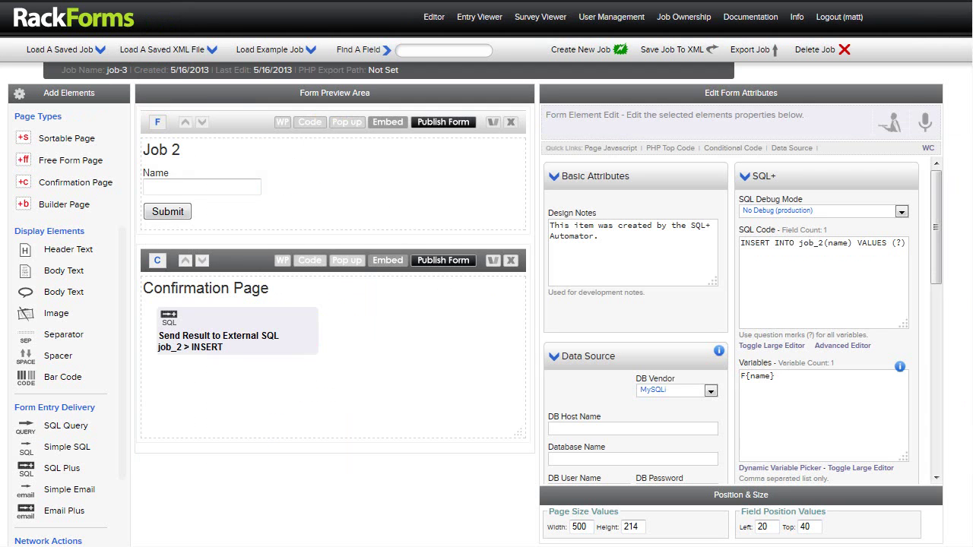
- Delete the confirmation page and change the form's section header label to Job 3
left_click(513, 268)
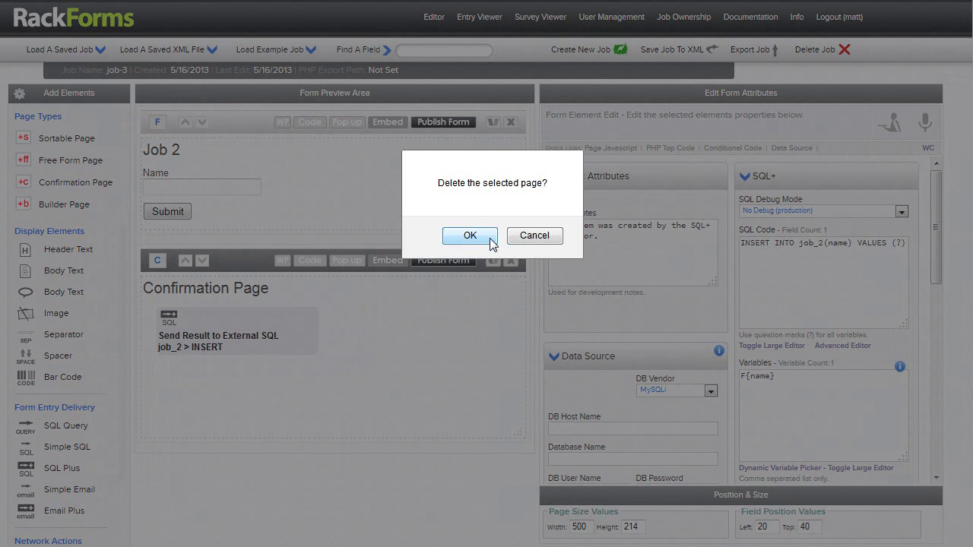
left_click(479, 238)
left_click(247, 144)
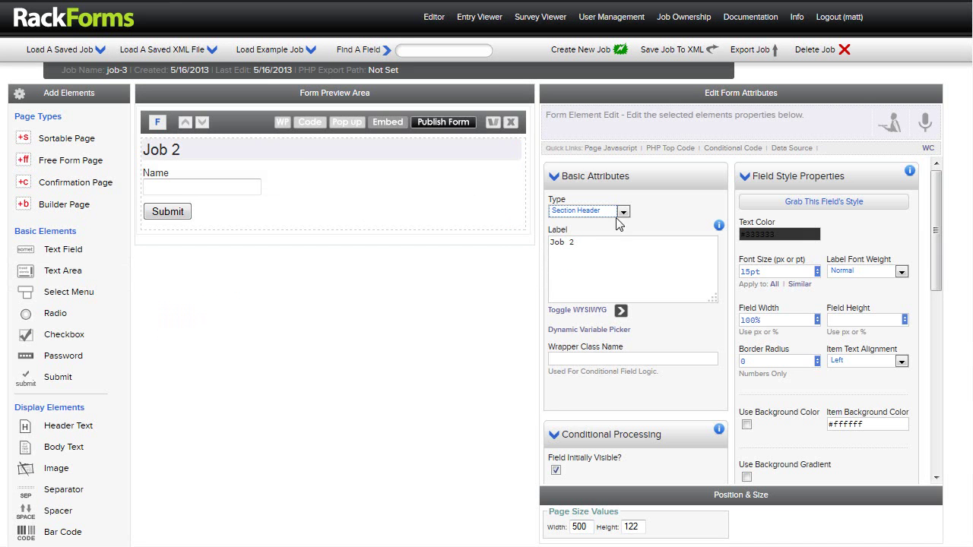
type("3")
- Delete the Name field from the Job 3 form page
left_click(278, 187)
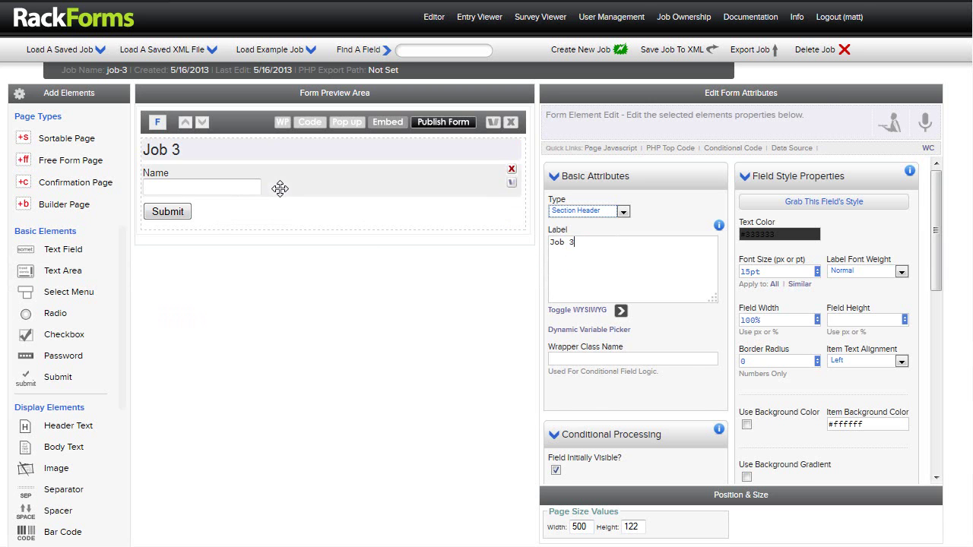
left_click(519, 179)
left_click(464, 237)
- Add two SQL Query elements to the form directly below the Job 3 header
scroll(64, 349, "down", 5)
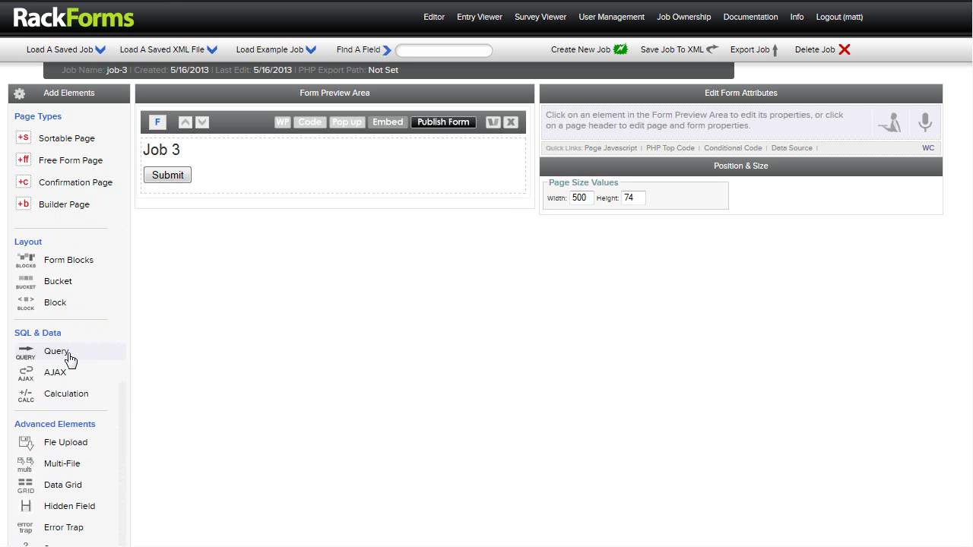
left_click(246, 156)
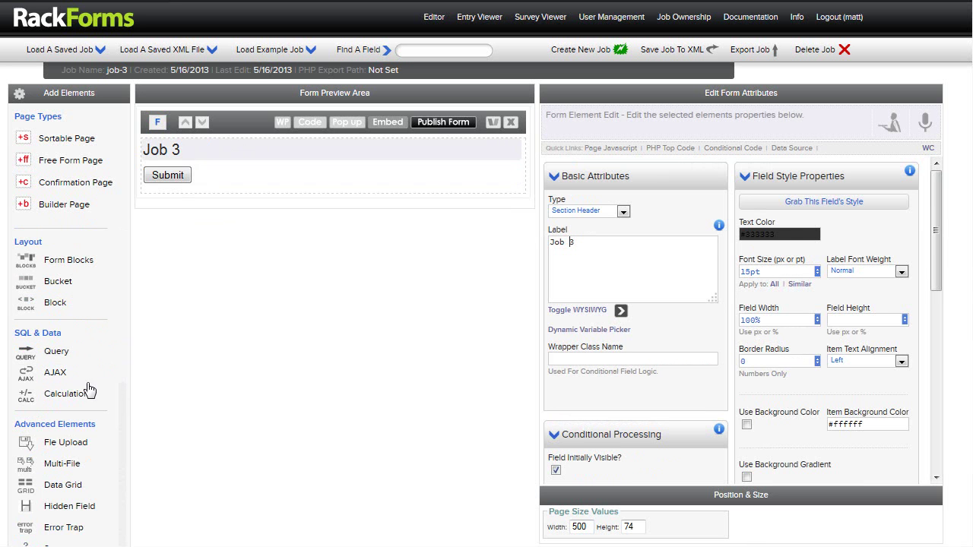
double_click(57, 351)
- Set the first query's SQL code to SELECT * FROM job_1, removing the WHERE clause
left_click(245, 186)
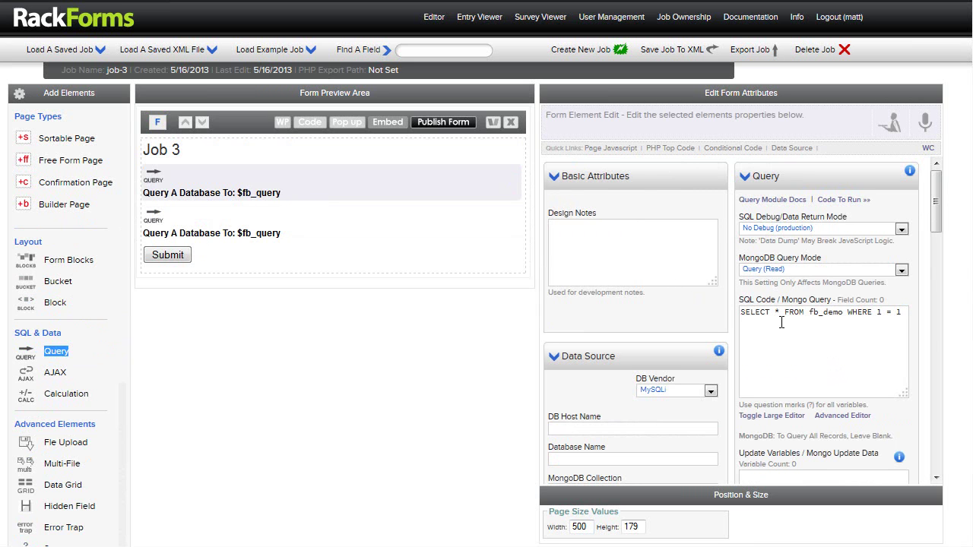
left_click_drag(810, 313, 846, 314)
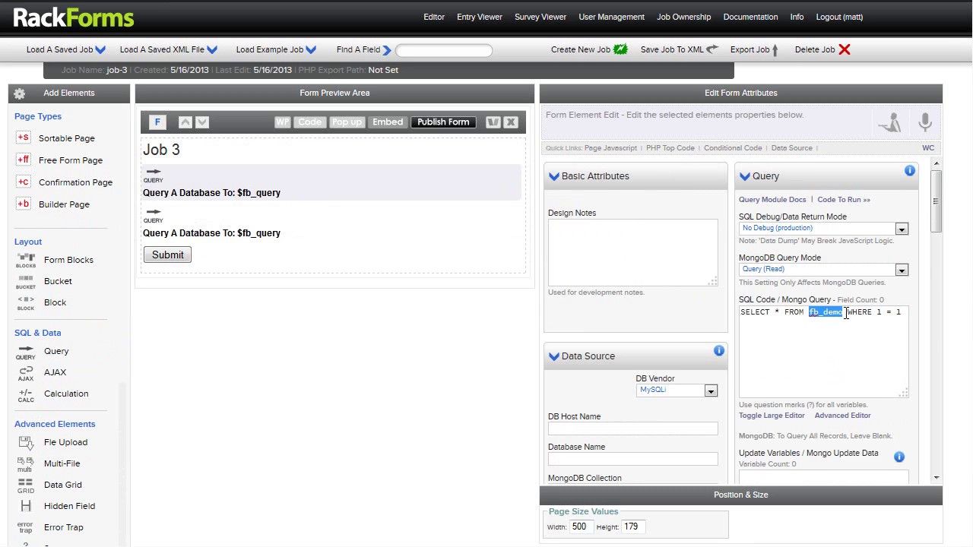
type("job_1")
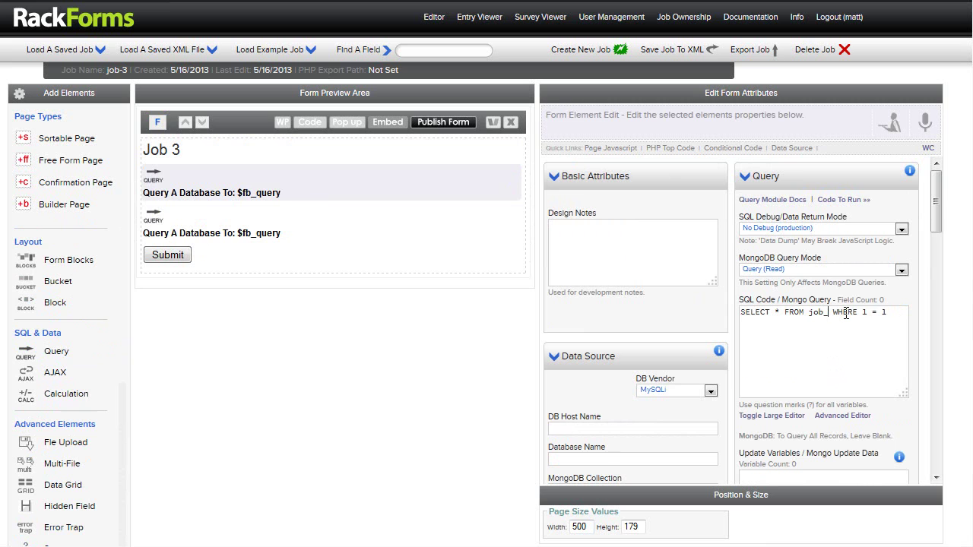
left_click_drag(838, 313, 957, 315)
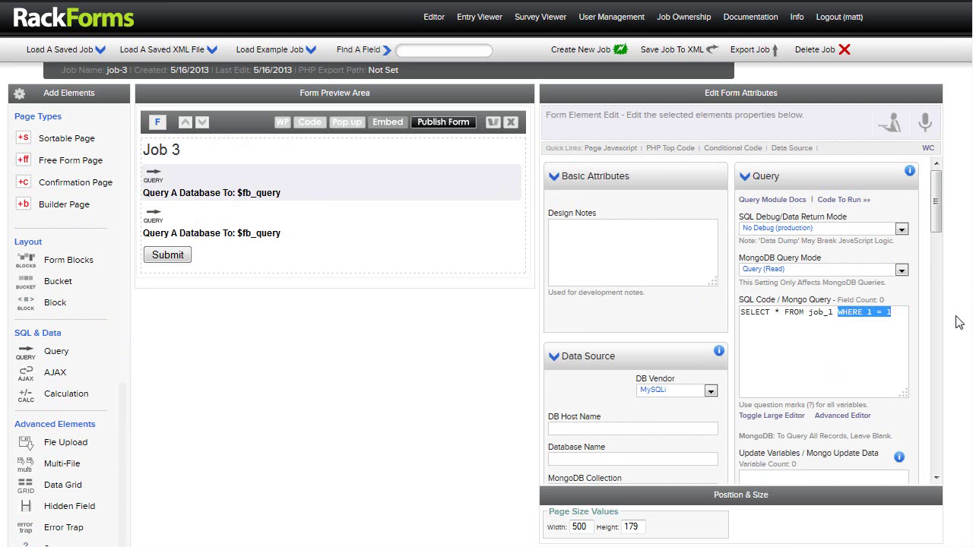
key("BackSpace")
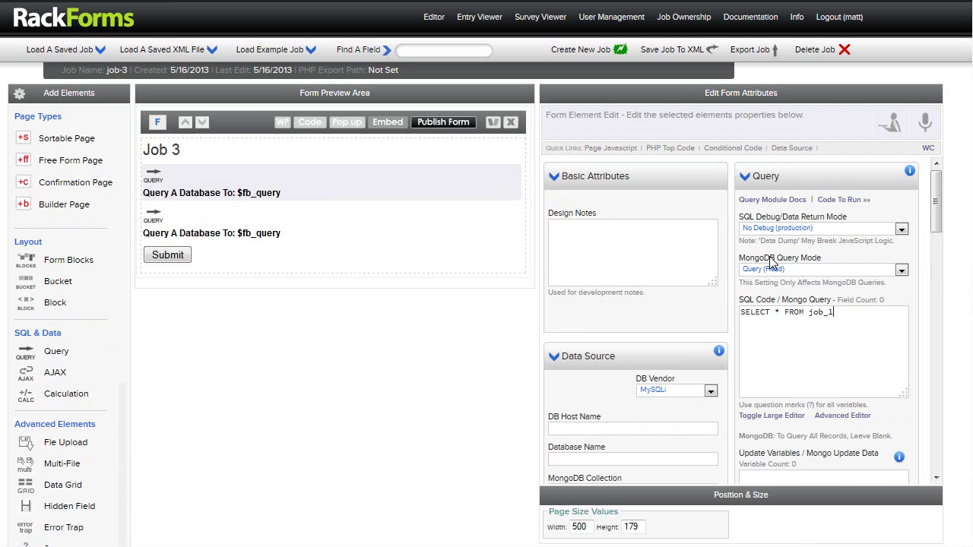
- Copy the first query's SQL code into the second query and adapt it to SELECT * FROM job_2
triple_click(887, 322)
key("ctrl+c")
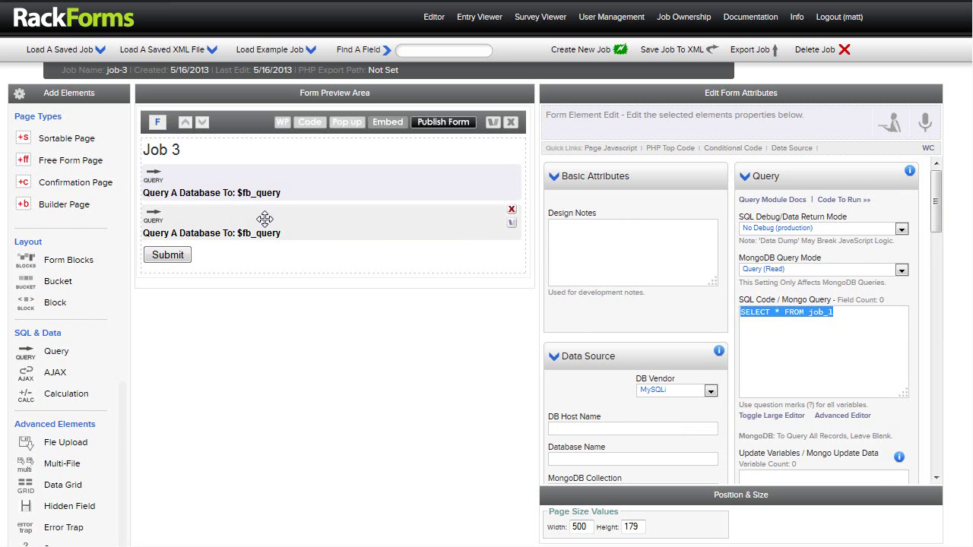
left_click(320, 222)
left_click_drag(907, 314, 905, 314)
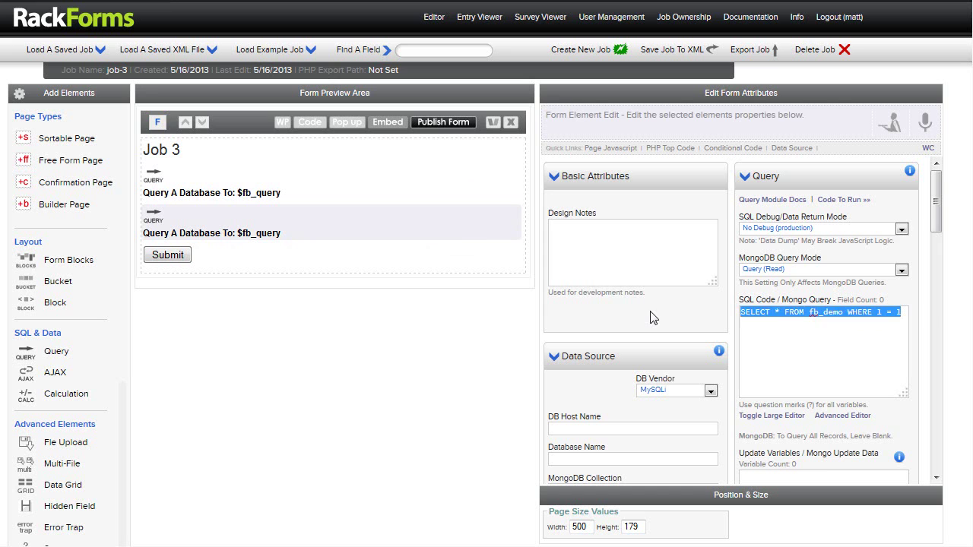
key("ctrl+v")
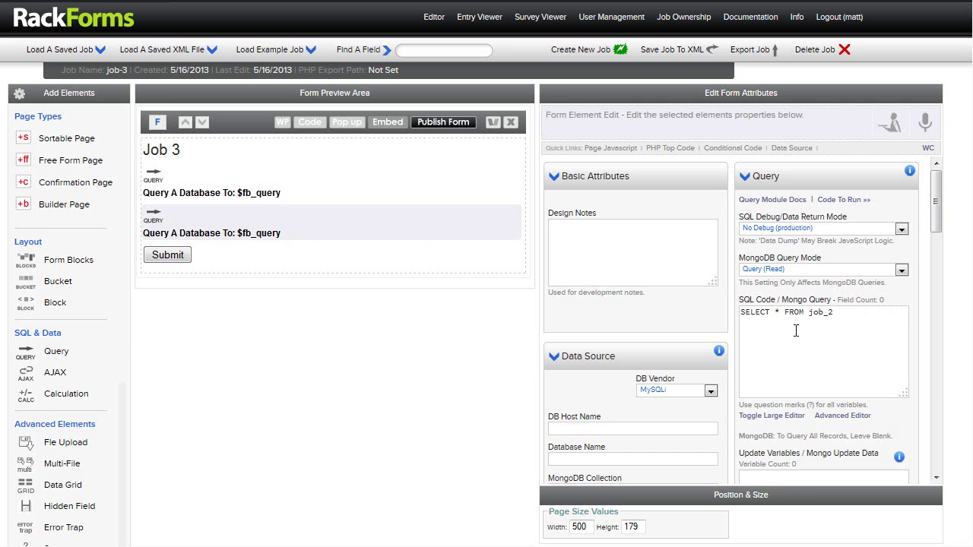
left_click(846, 314)
left_click_drag(846, 314, 741, 307)
left_click(852, 320)
- Check the job_2 table's data in dbForge Studio, and return to RackForms to review the first query's SQL code
key("alt+Tab")
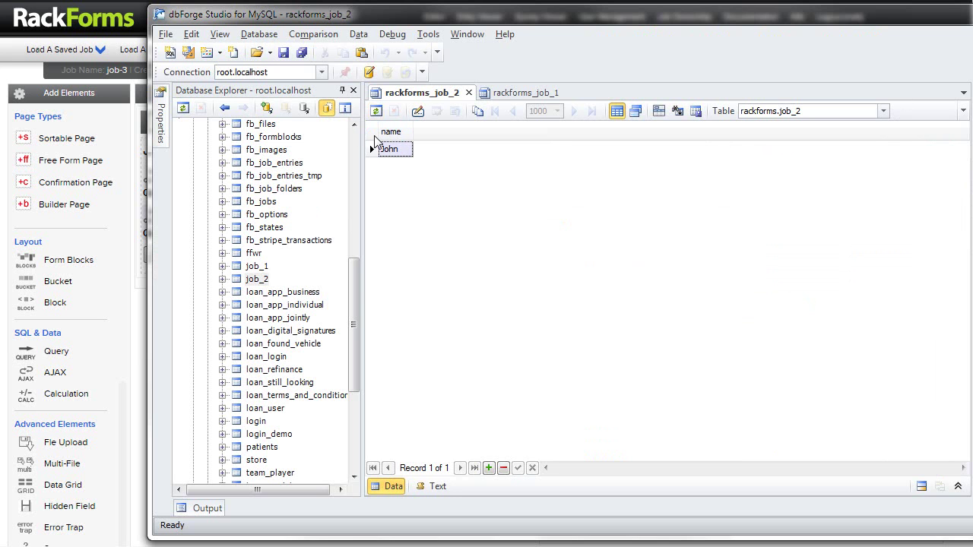
key("alt+Tab")
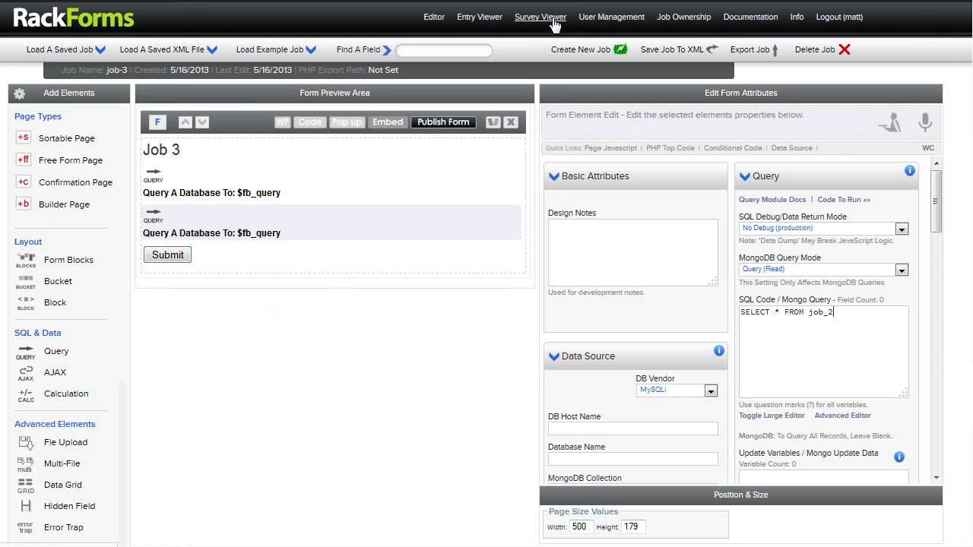
left_click(322, 171)
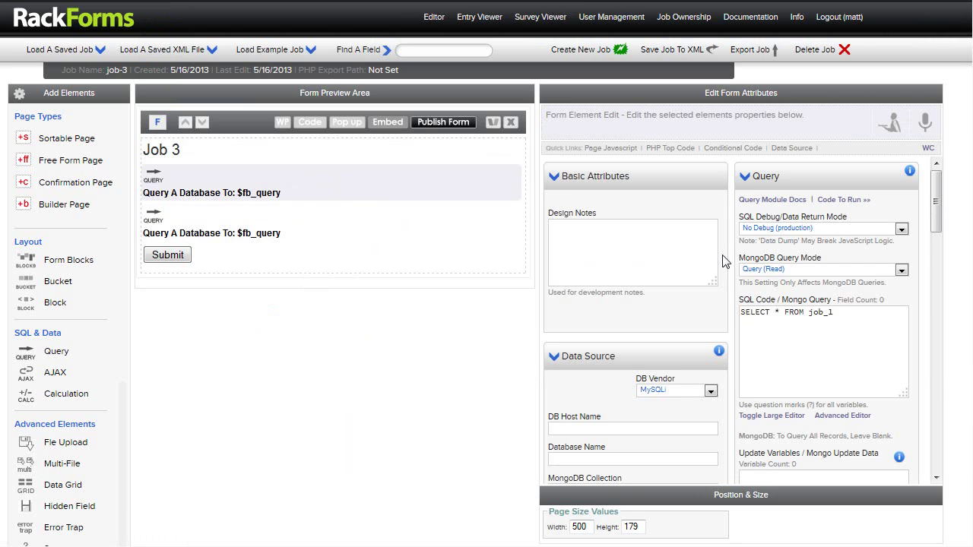
- Set the SQL debug/data return mode to Data Dump for both the job_2 and job_1 queries
left_click(354, 235)
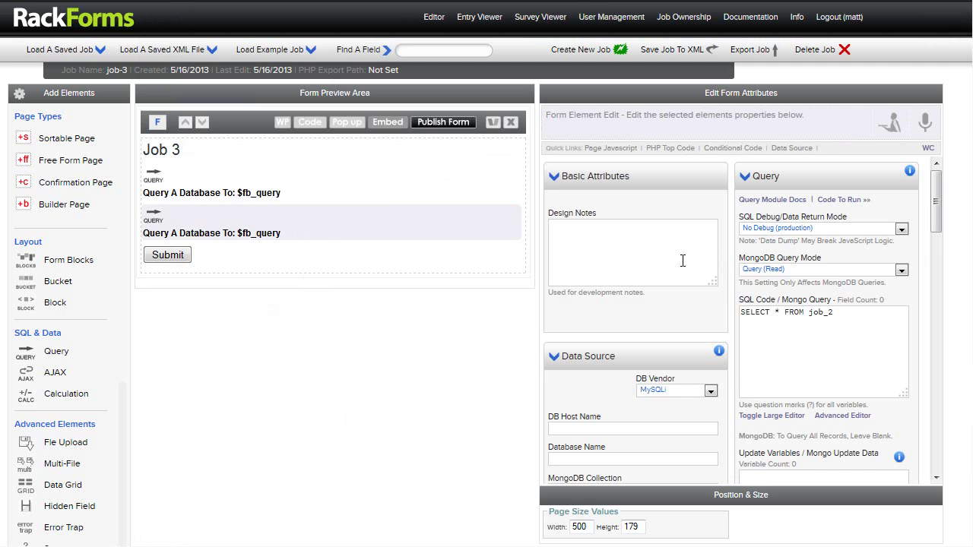
left_click(794, 229)
left_click(790, 241)
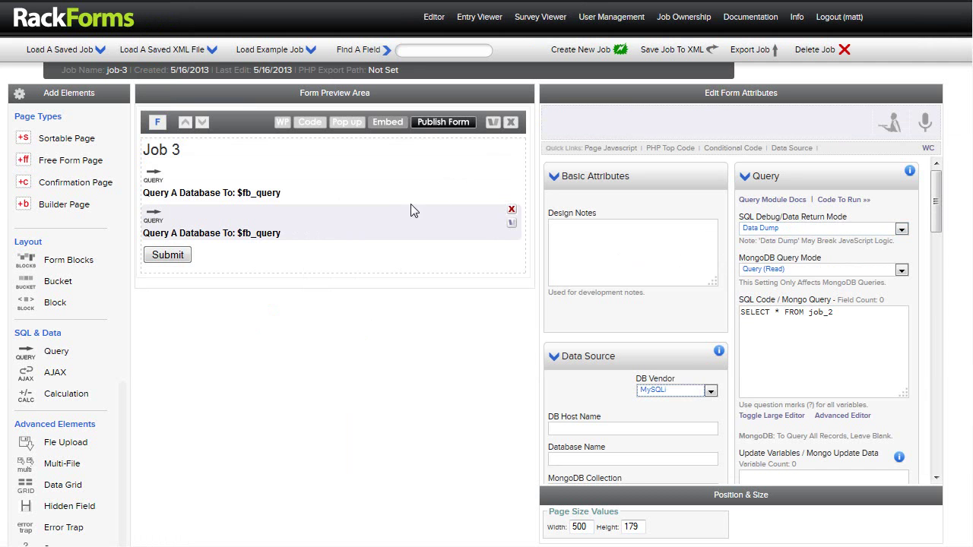
left_click(410, 179)
left_click(813, 229)
left_click(791, 255)
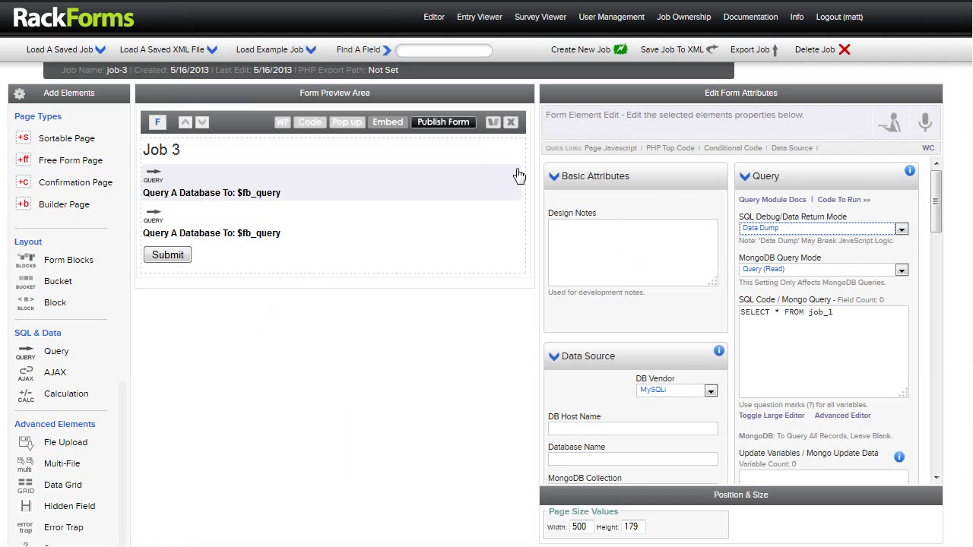
- Publish the Job 3 form, compare its dumped results with the job_1 and job_2 tables in dbForge Studio, and return to the RackForms editor
left_click(454, 125)
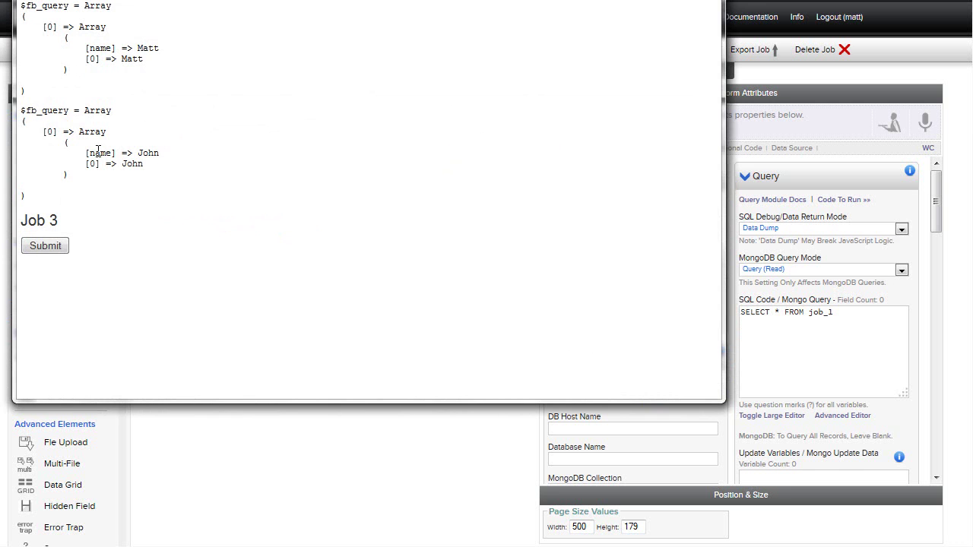
key("alt+Tab")
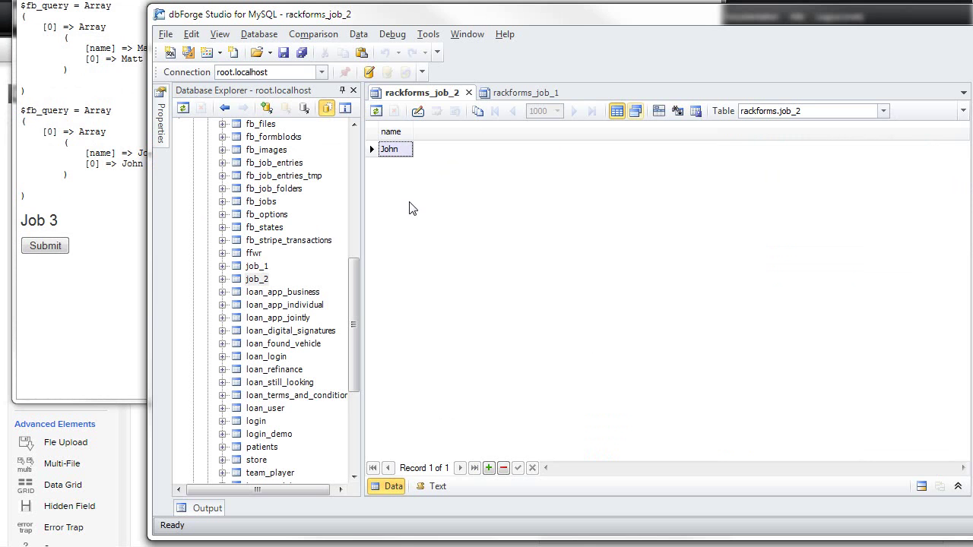
left_click(524, 93)
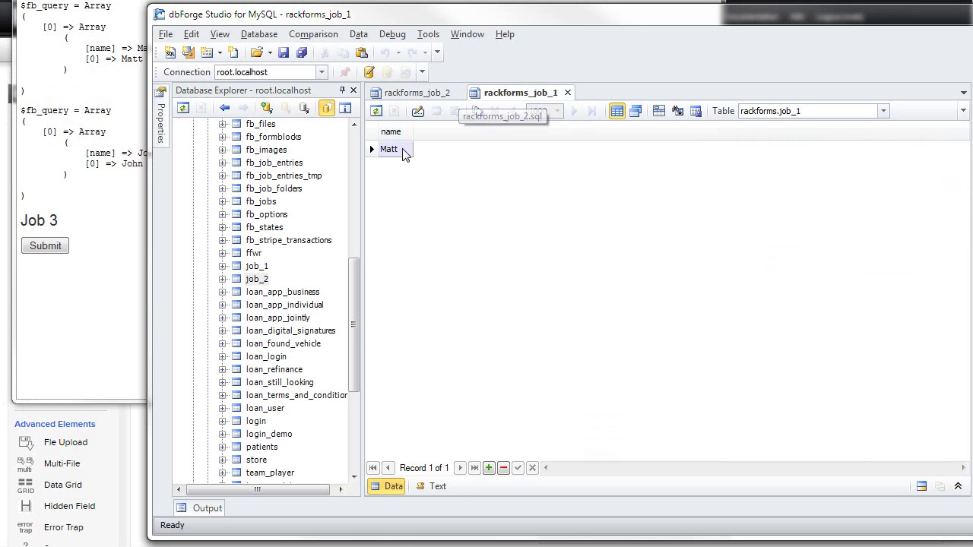
left_click(418, 92)
key("alt+Tab")
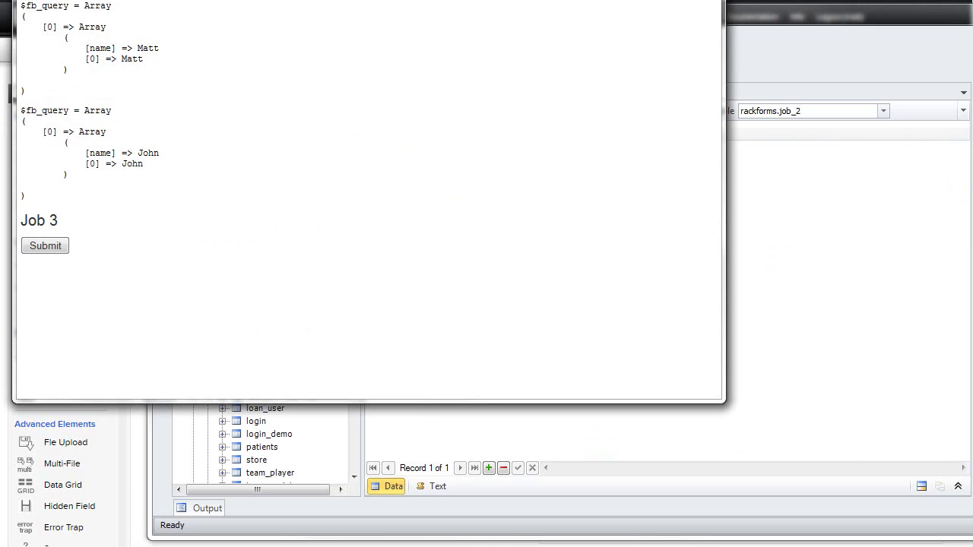
key("alt+F4")
key("alt+Tab")
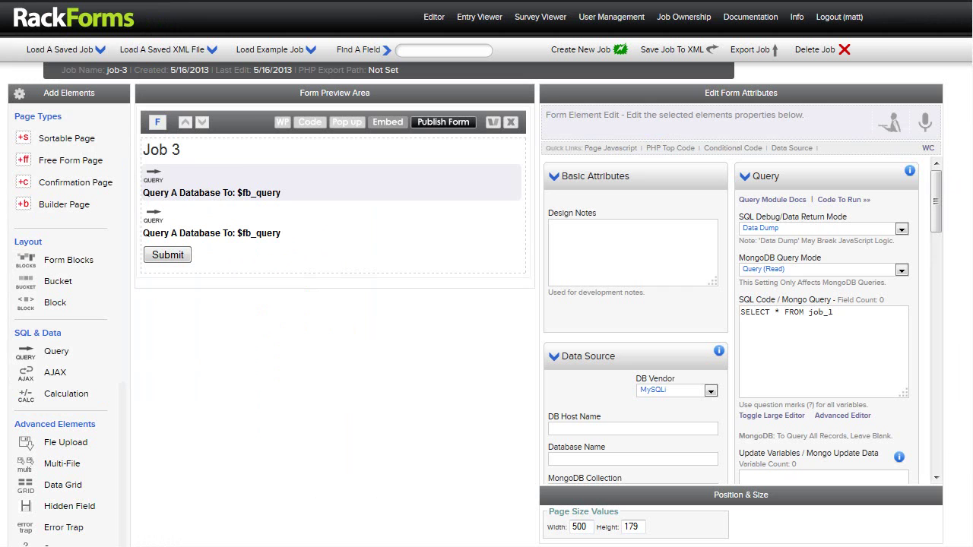
- Set the result set variable name of the first query, which reads job_1, to $job_1
left_click(266, 212)
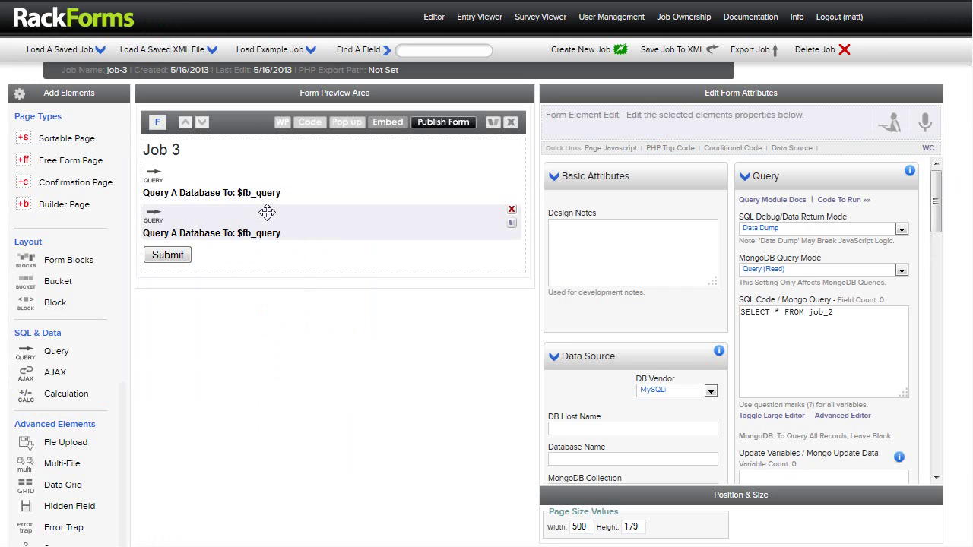
left_click(268, 190)
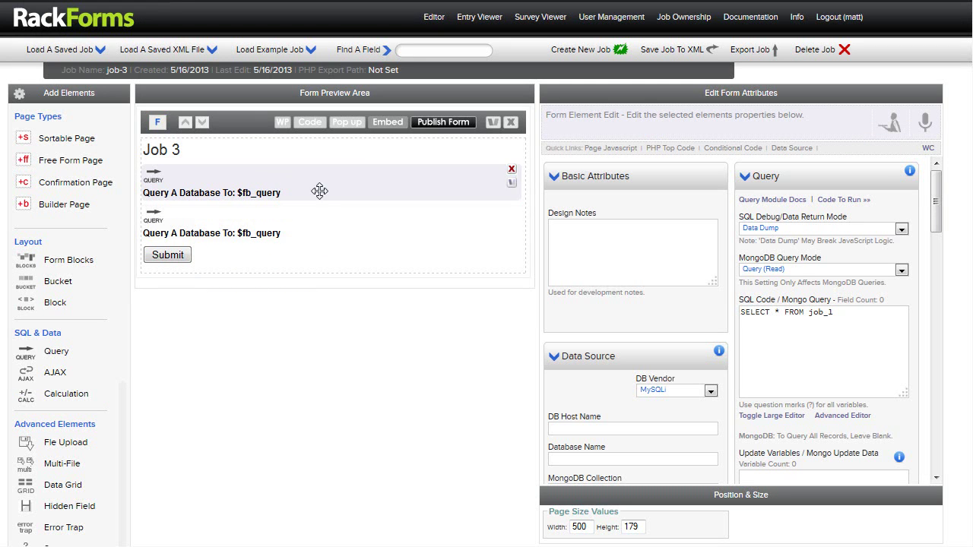
left_click_drag(937, 200, 926, 285)
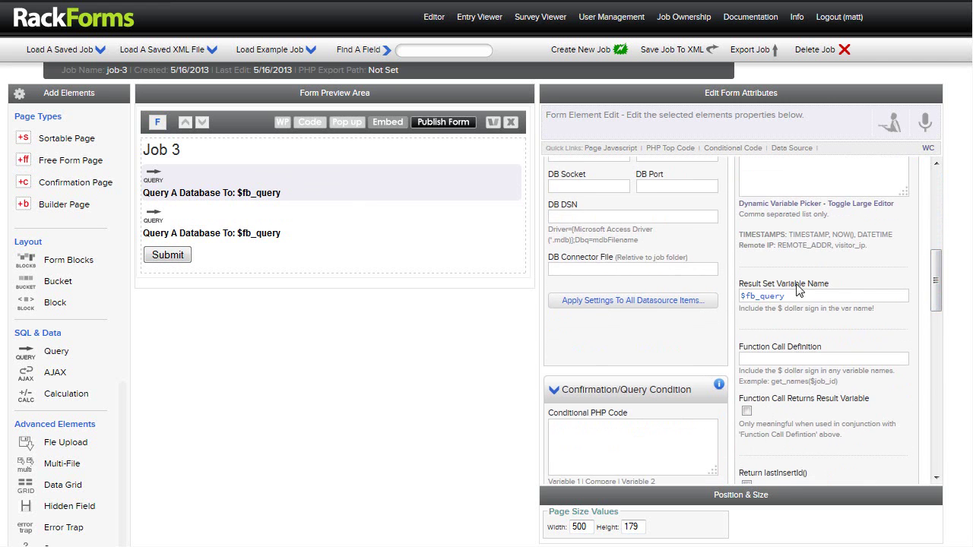
left_click_drag(791, 296, 745, 296)
type("job_1")
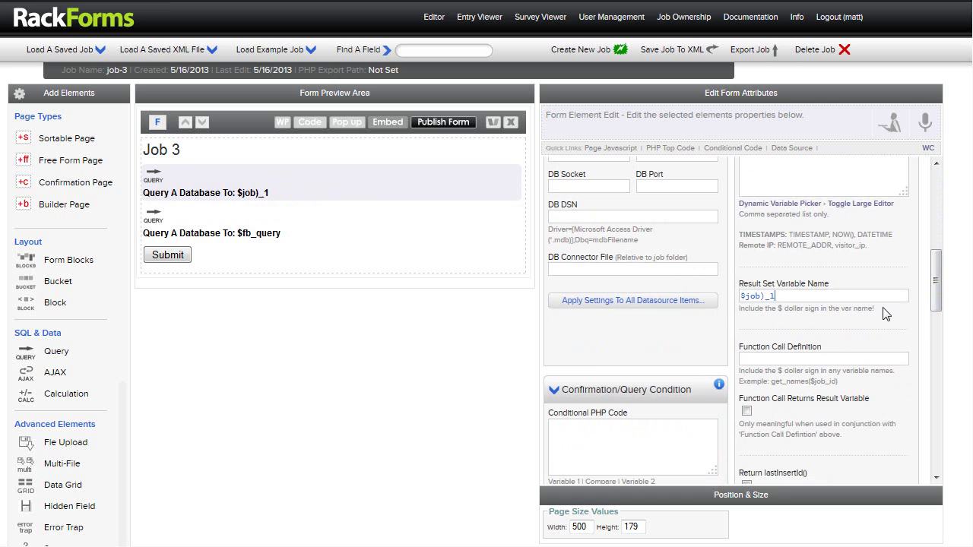
- Set the second query's result set variable name to $job_2 and publish the form to view both data dumps
left_click(214, 222)
left_click_drag(748, 298, 839, 298)
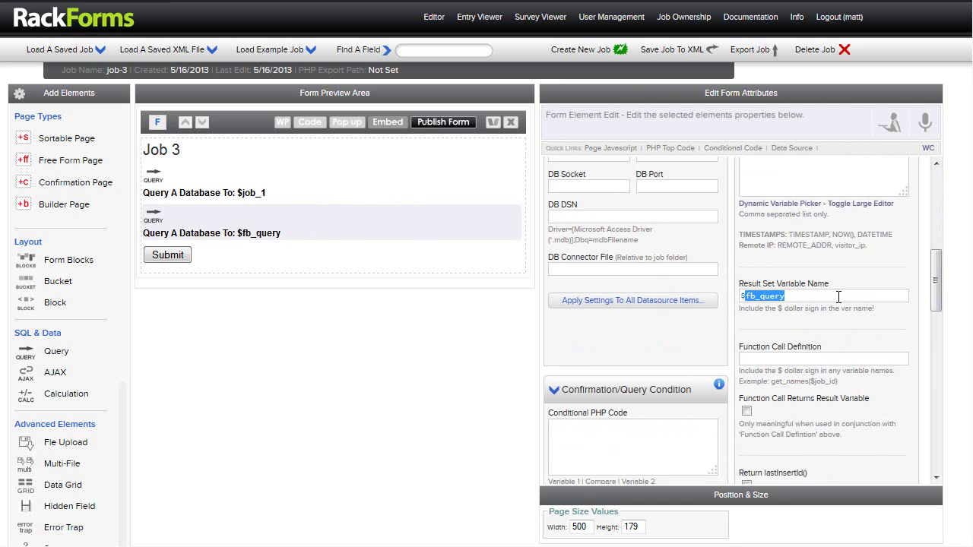
type("job_2")
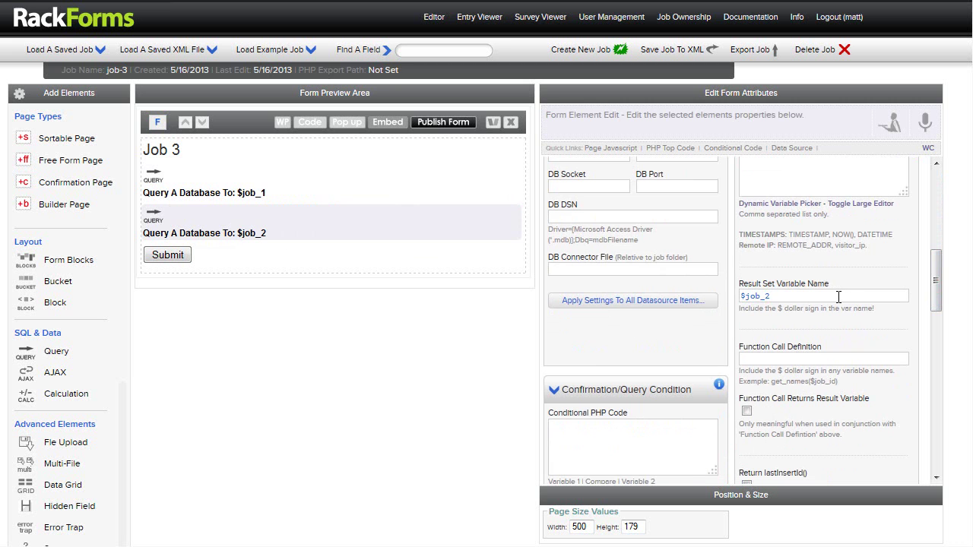
left_click(458, 122)
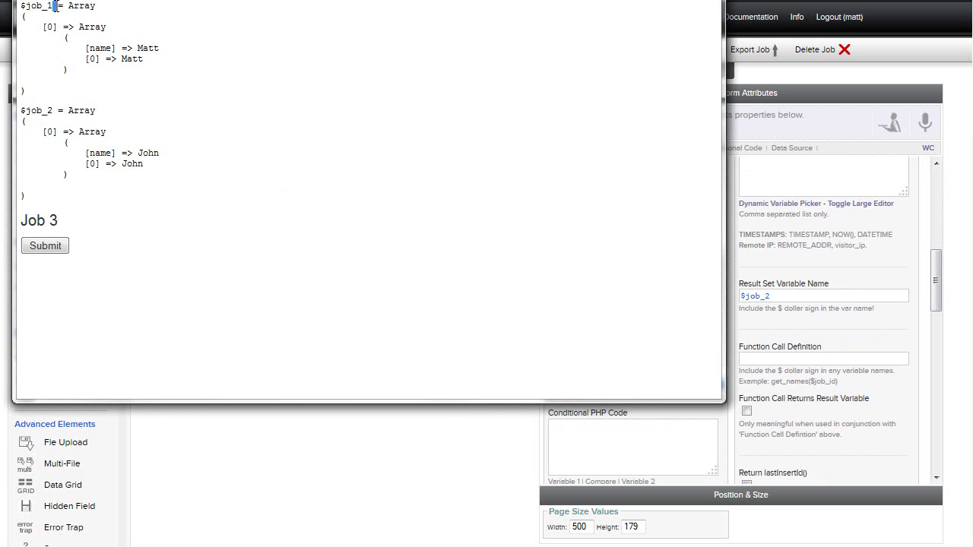
- Examine the $job_1 and $job_2 variable names in the published data dump
double_click(55, 6)
left_click_drag(20, 5, 53, 6)
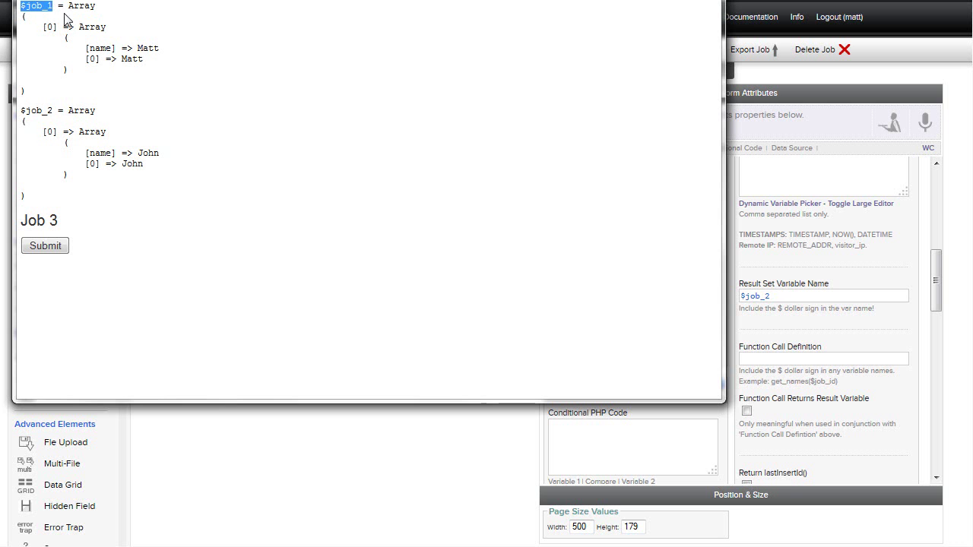
left_click_drag(52, 111, 19, 111)
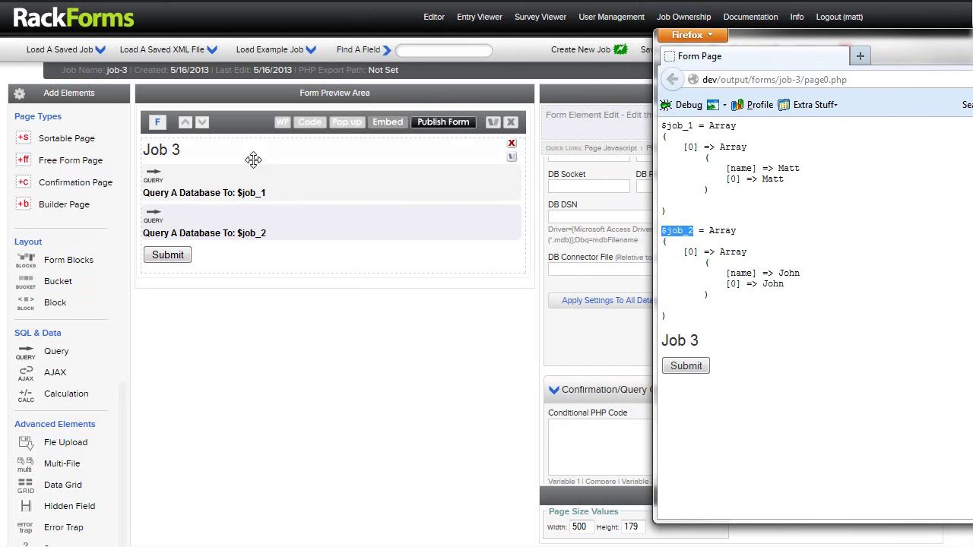
- Add a Body Text element directly below the Job 3 heading and set its label to "Job 1: -"
left_click(253, 158)
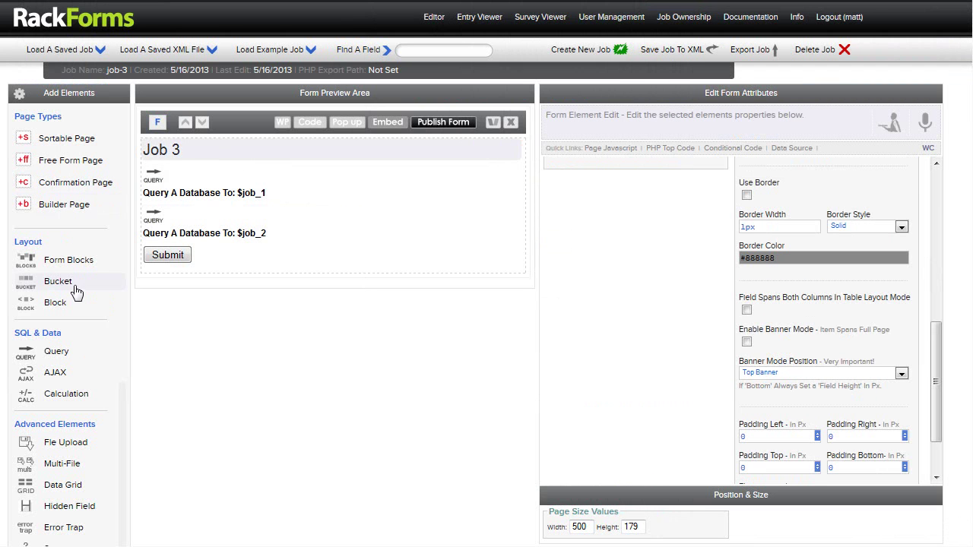
scroll(91, 420, "down", 2)
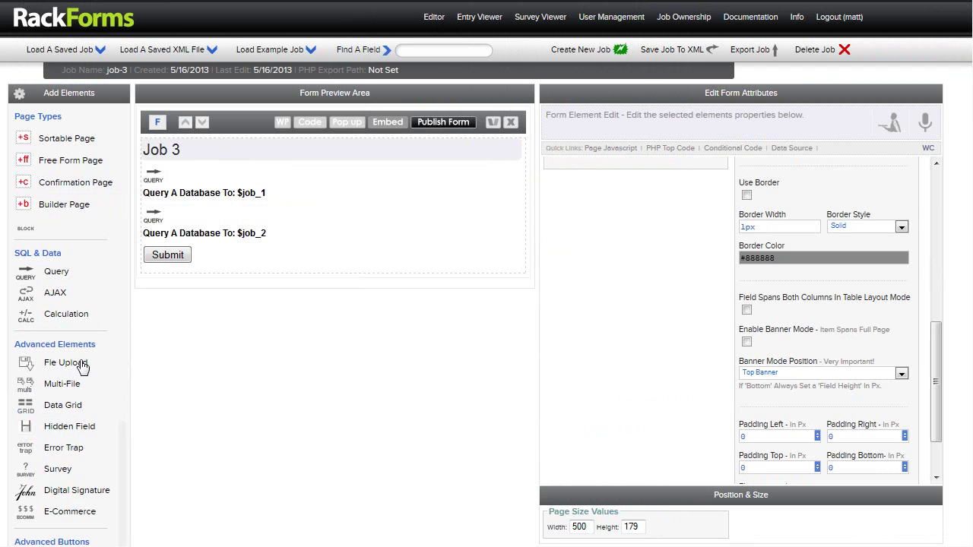
scroll(66, 300, "up", 8)
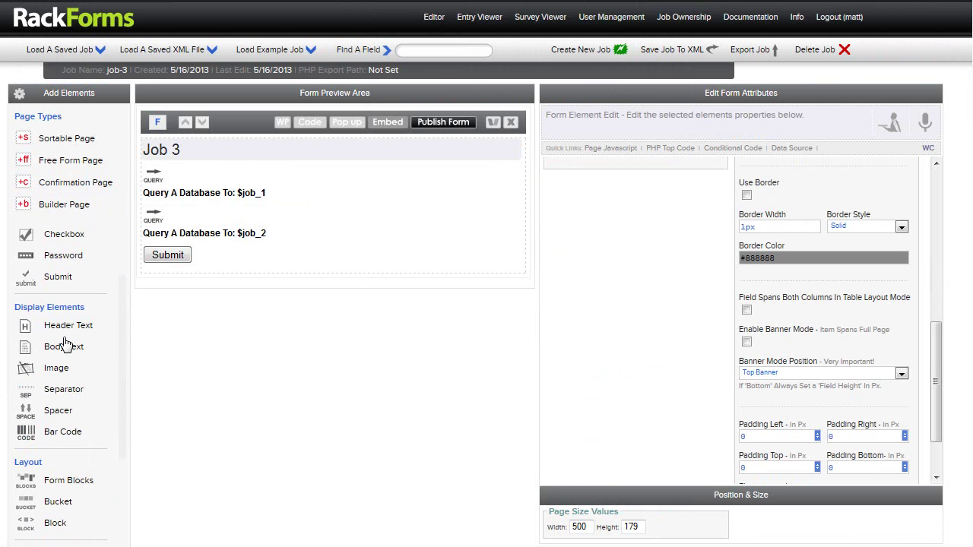
left_click(66, 345)
left_click(646, 168)
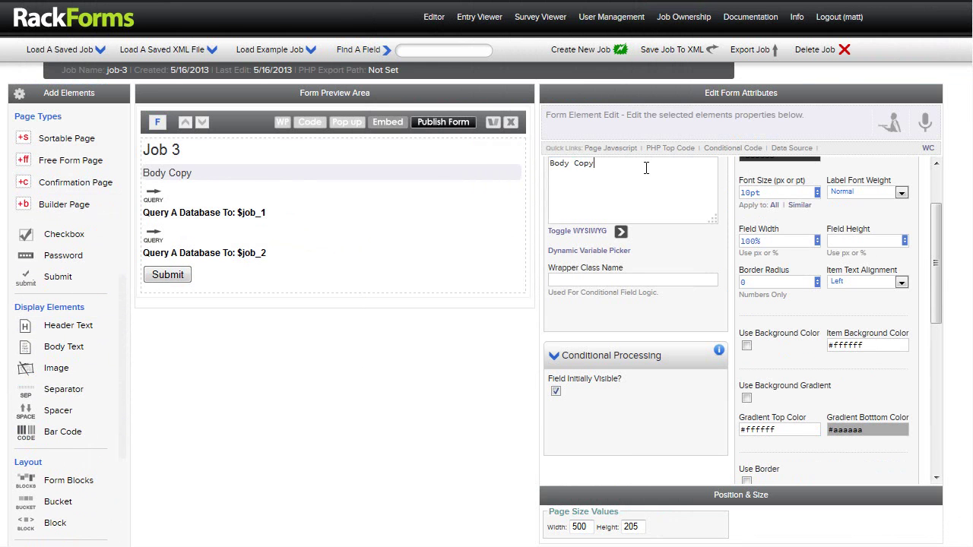
left_click_drag(646, 168, 434, 164)
type("Job 1: -")
scroll(707, 342, "up", 2)
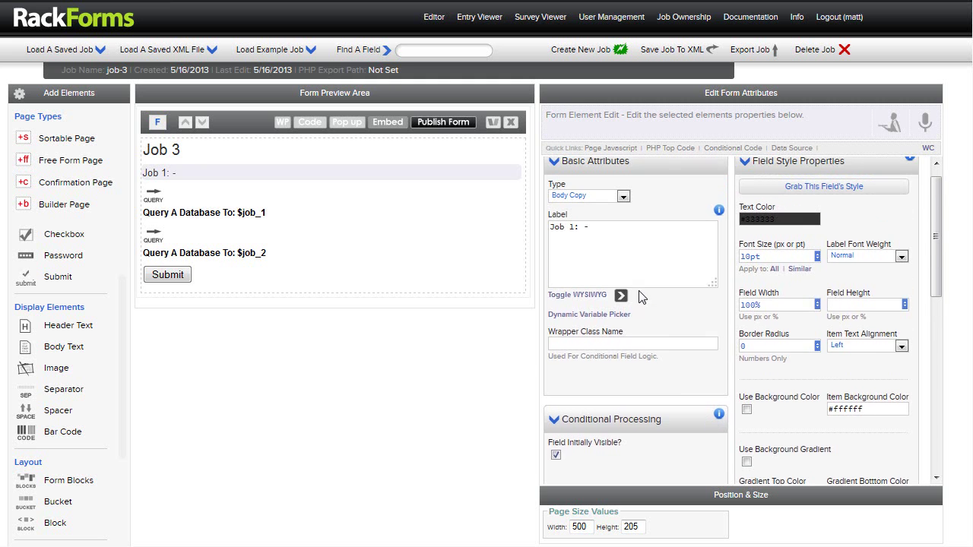
- Append ${job_1[0]['name']} to the body text label and publish the form to view the output
mouse_move(721, 228)
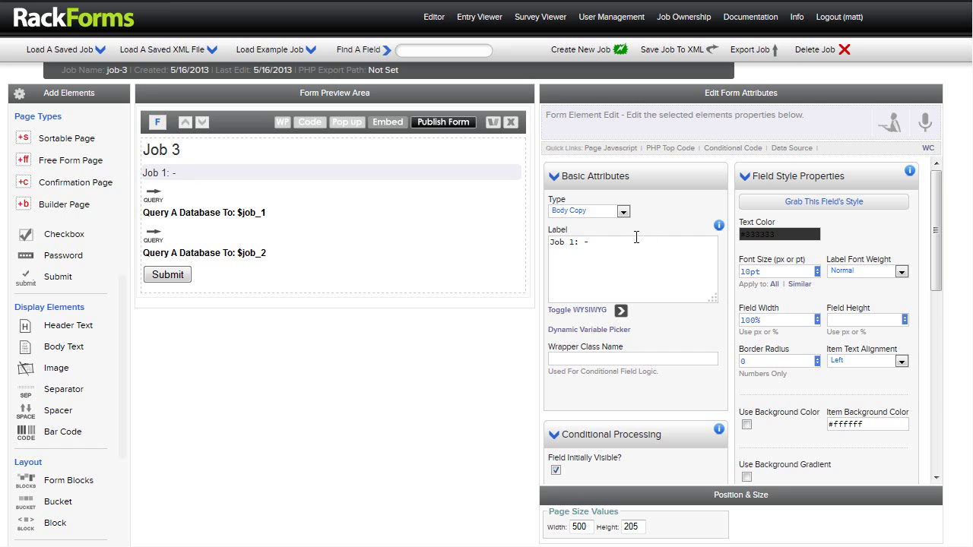
type("${}")
type("job_1")
type("[0]")
type("['']")
type("name")
left_click(451, 128)
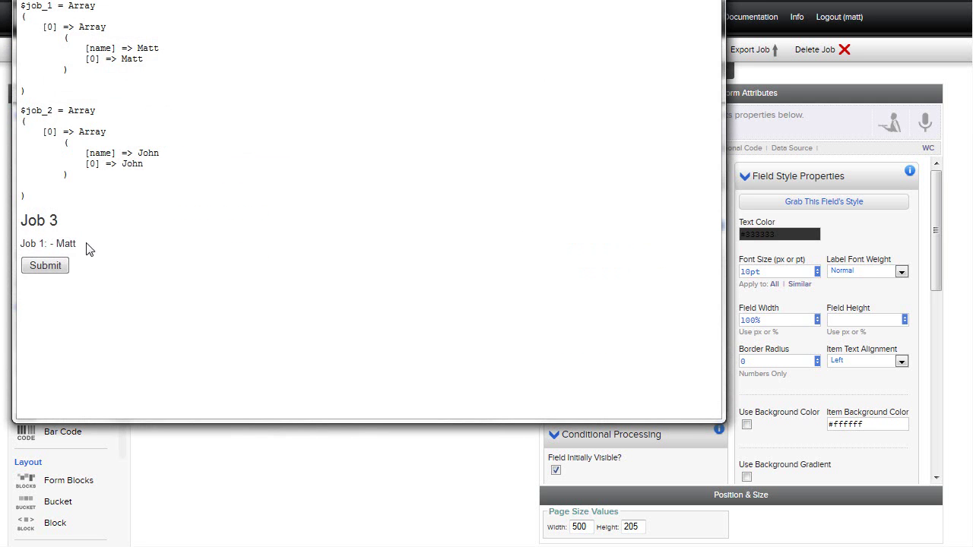
left_click_drag(88, 249, 21, 214)
left_click_drag(204, 2, 497, 2)
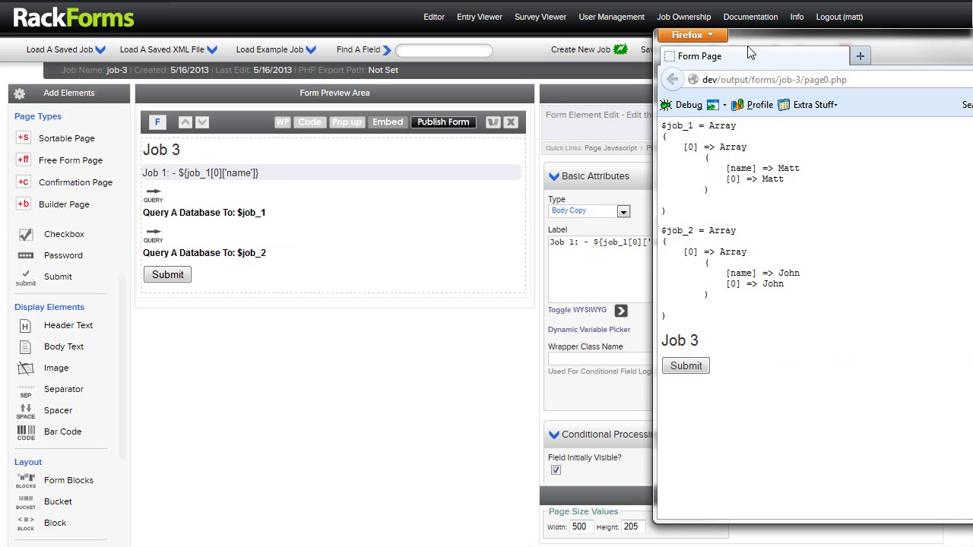
- Pad the job_1[0]['name'] expression with spaces inside the braces of the body text label
left_click_drag(757, 47, 801, 52)
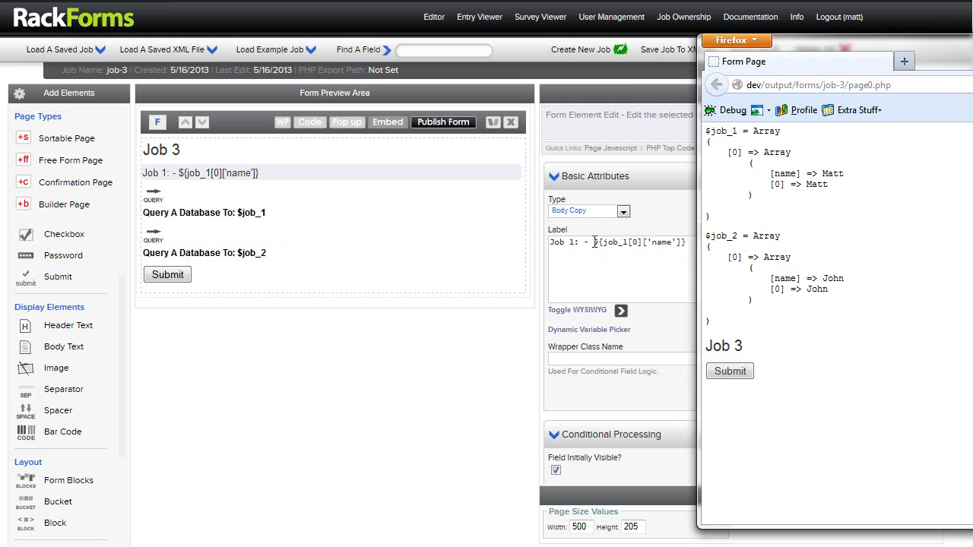
left_click_drag(596, 242, 633, 242)
left_click(605, 243)
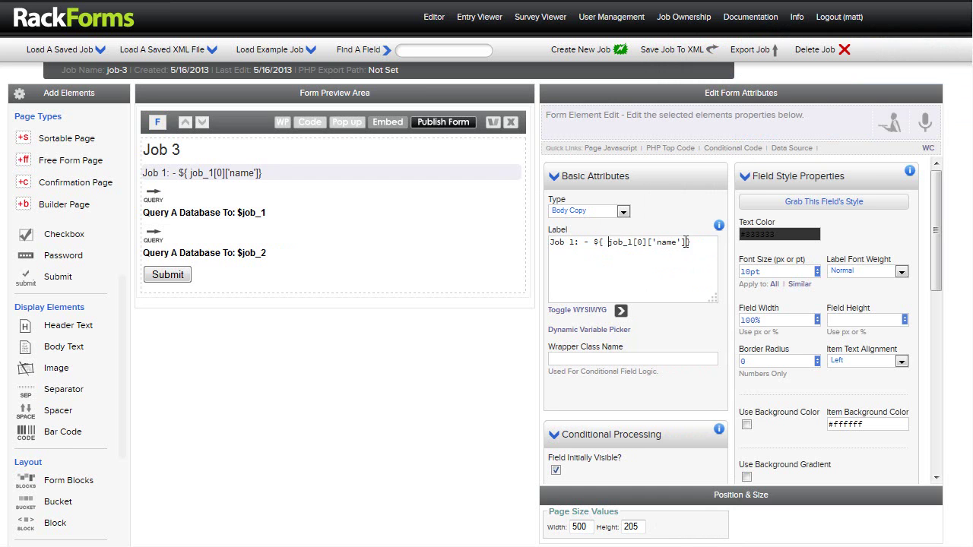
left_click(687, 243)
left_click(609, 243)
left_click_drag(692, 242, 613, 241)
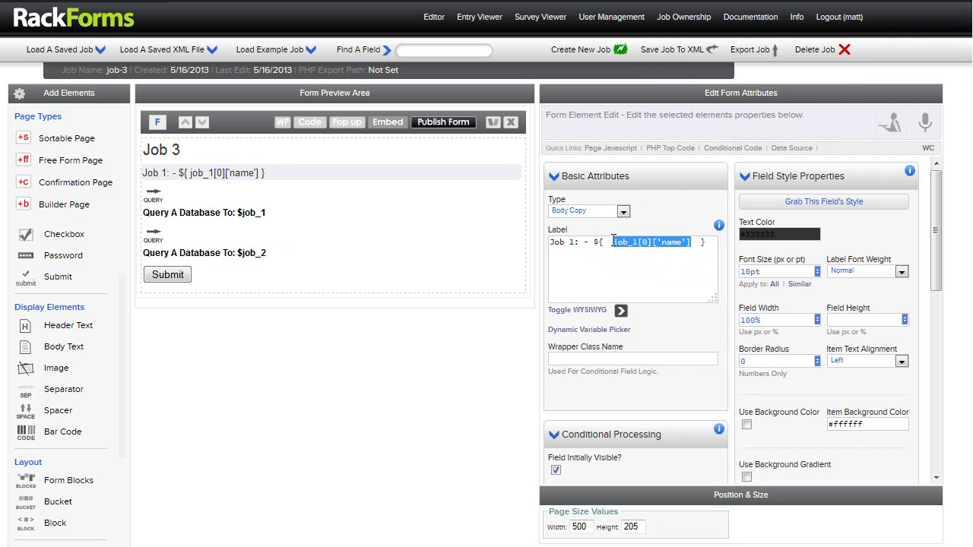
left_click(658, 260)
- Compare the variable name, row index and column key in the label's placeholder with the $job_1 array in the published dump
key("alt+Tab")
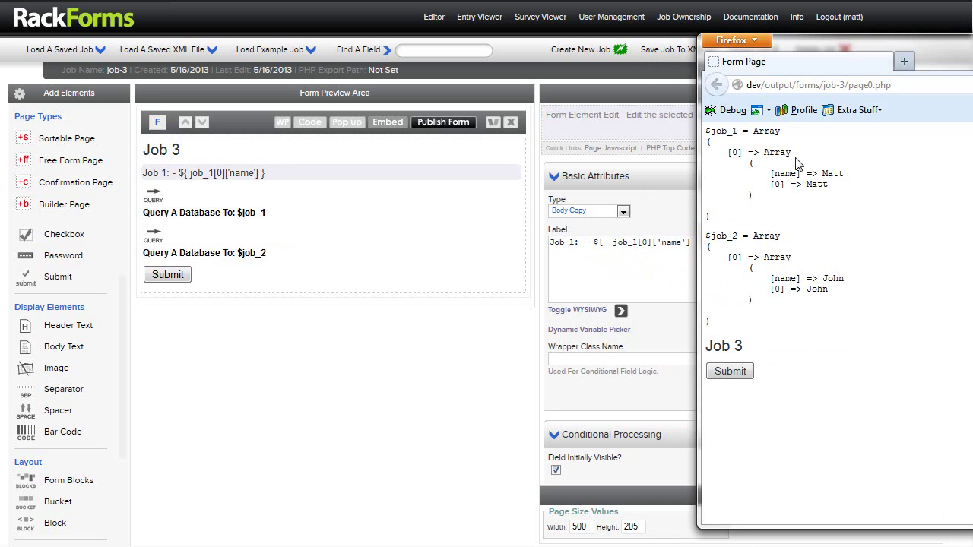
left_click_drag(737, 131, 714, 130)
key("alt+Tab")
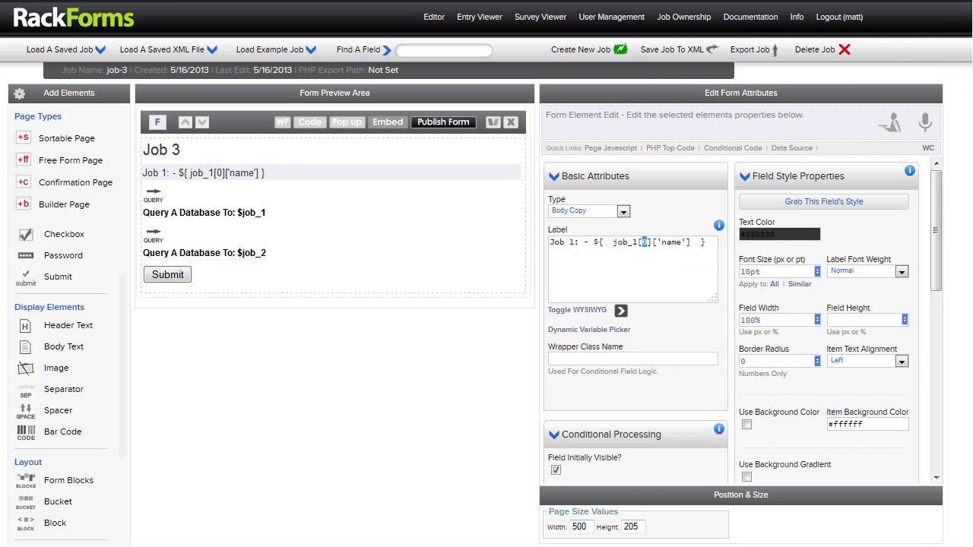
key("alt+Tab")
left_click_drag(733, 152, 740, 152)
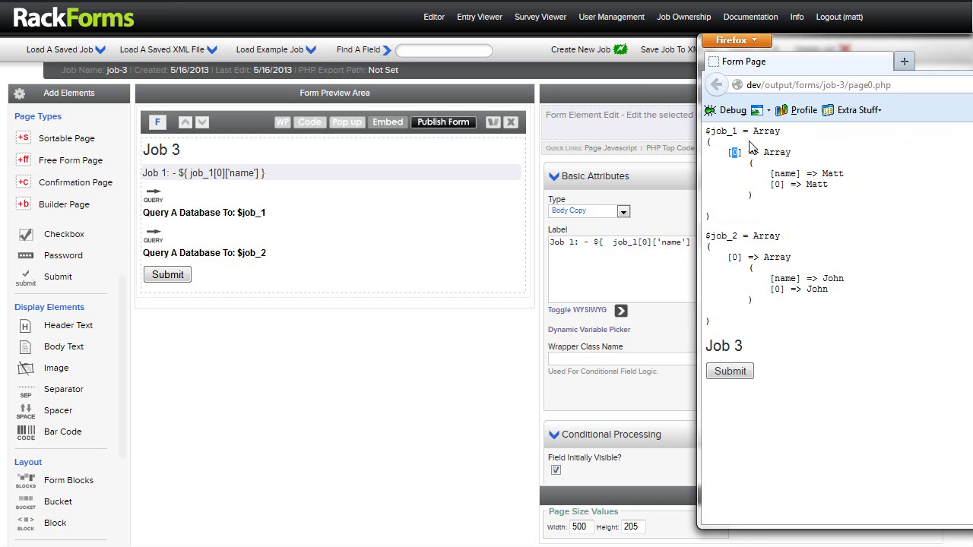
left_click_drag(654, 241, 682, 242)
left_click(693, 241)
key("alt+Tab")
- Remove the extra spaces inside the braces so the label reads Job 1: - ${job_1[0]['name']}
left_click(615, 242)
left_click_drag(614, 242, 605, 242)
key("BackSpace")
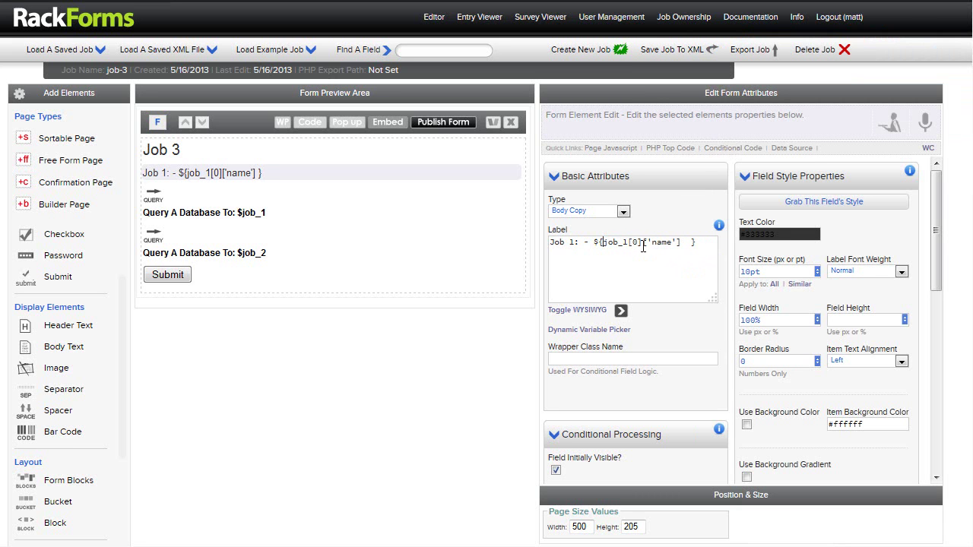
left_click(691, 243)
key("BackSpace")
key("BackSpace")
- Append <br/> to the body text label and duplicate the Job 1 line onto a second line
left_click_drag(688, 244, 521, 244)
key("ctrl+c")
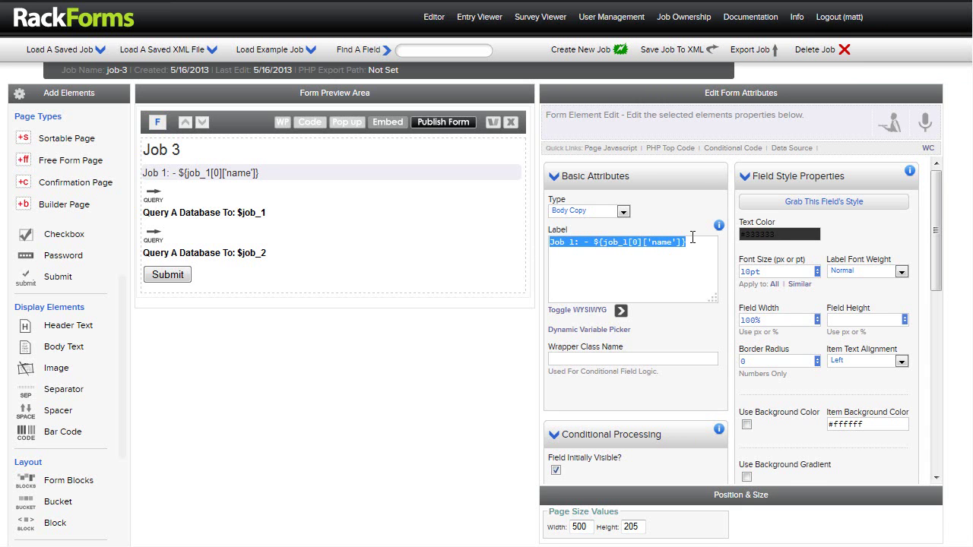
left_click(700, 243)
type("<br/>")
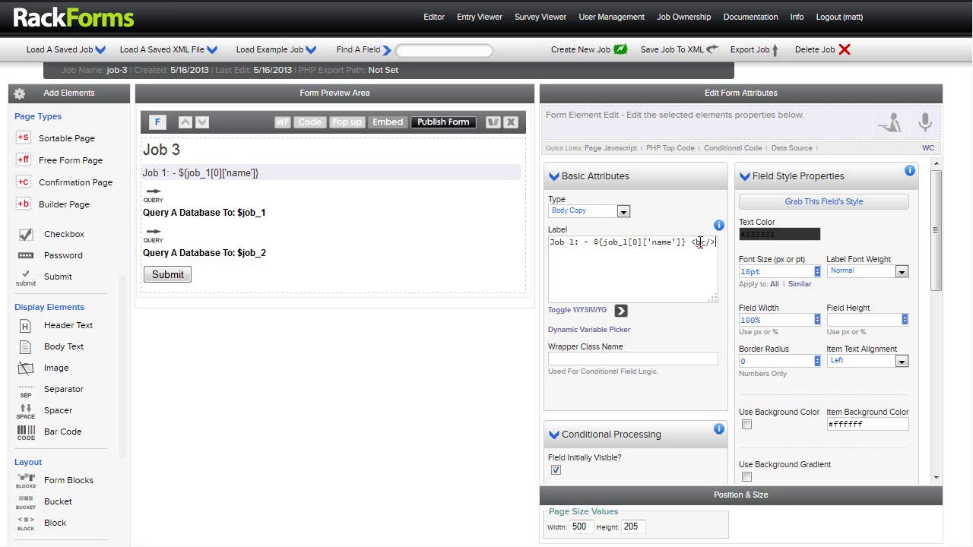
key("Return")
key("ctrl+v")
- Change the label's second line to Job 2: - ${job_2[0]['name']}
left_click(577, 254)
key("BackSpace")
type("2")
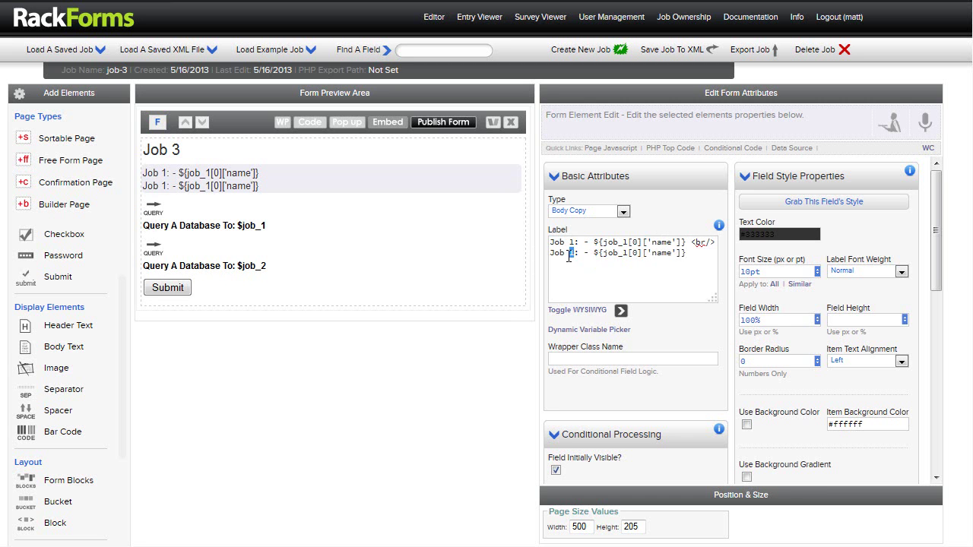
left_click(628, 254)
key("BackSpace")
type("2")
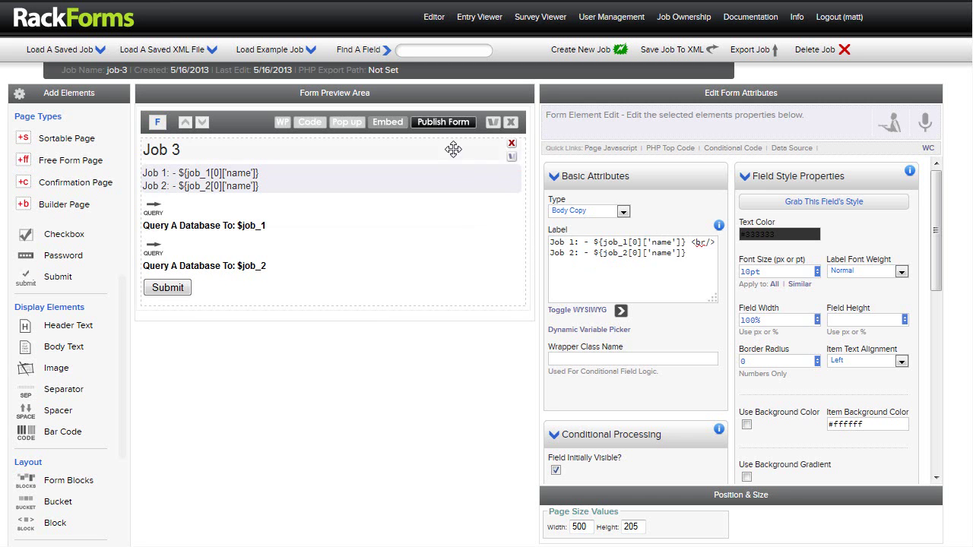
- Publish the form, check the Job 1 and Job 2 lines in the output, and close the published page
left_click(450, 123)
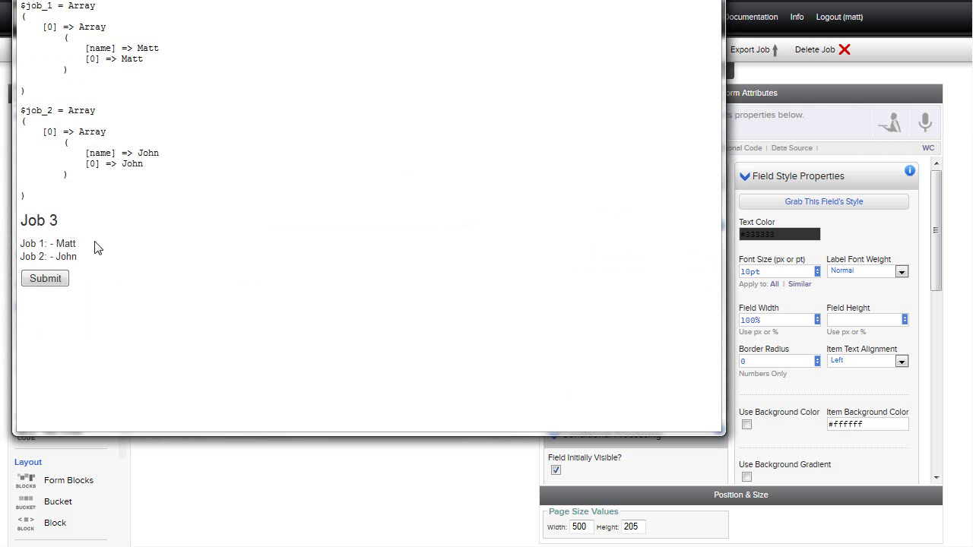
left_click_drag(94, 245, 29, 241)
left_click(96, 259)
key("ctrl+w")
- Delete the Submit button from the Job 3 page
left_click(356, 282)
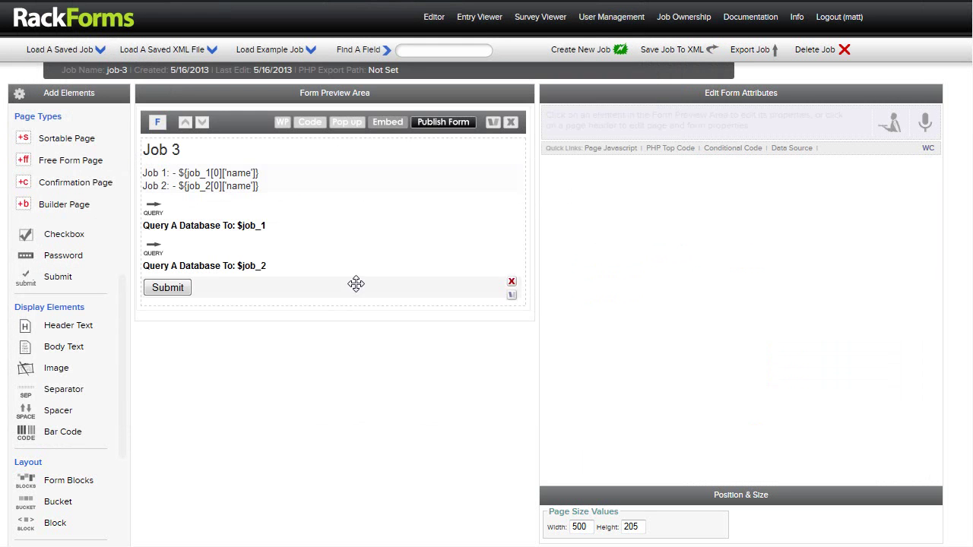
left_click(513, 283)
left_click(482, 245)
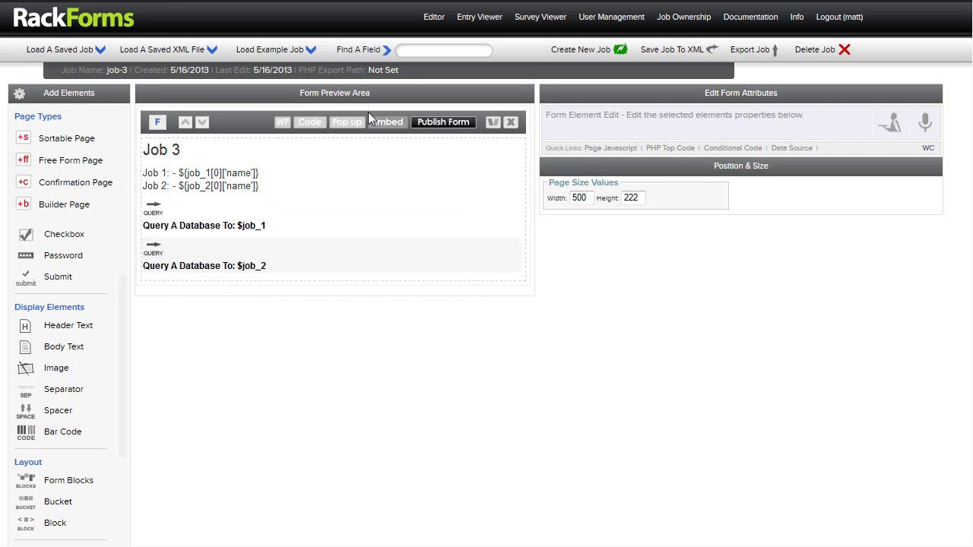
- Set Enable PDF Output to Yes in the Job 3 page properties and publish the form
left_click(253, 129)
scroll(753, 286, "down", 10)
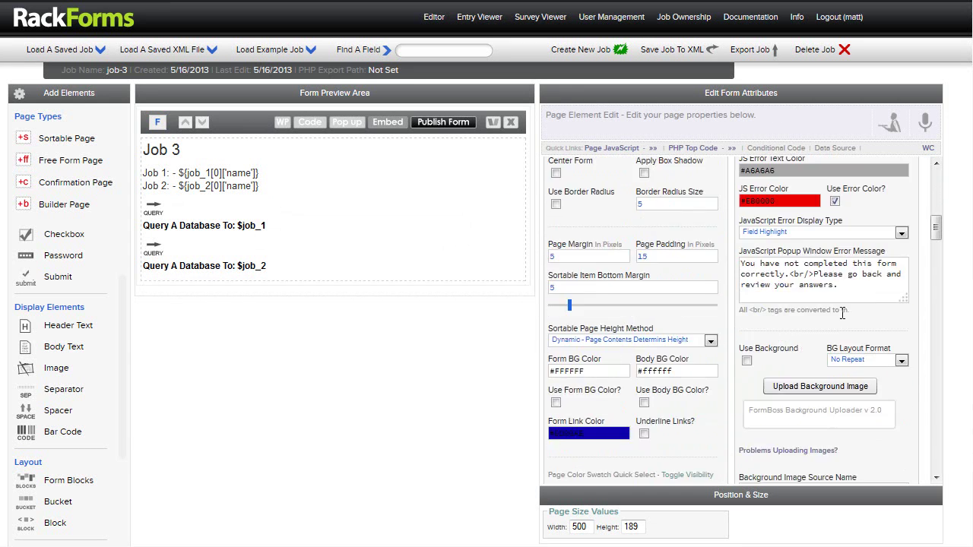
scroll(842, 314, "down", 10)
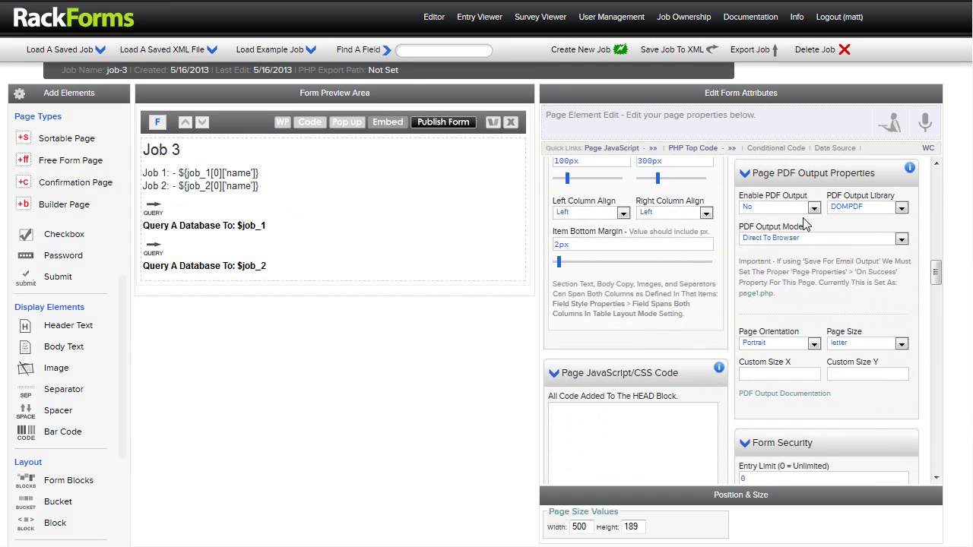
left_click(791, 206)
left_click(760, 227)
left_click(450, 124)
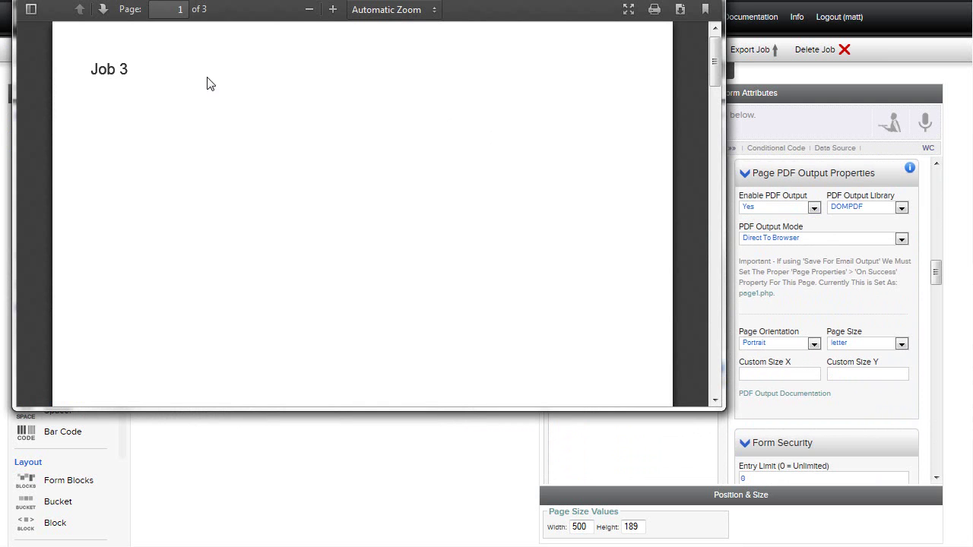
- Examine the Job 1 and Job 2 lines on the last page of the generated PDF and close it
scroll(255, 152, "down", 3)
left_click_drag(715, 99, 707, 304)
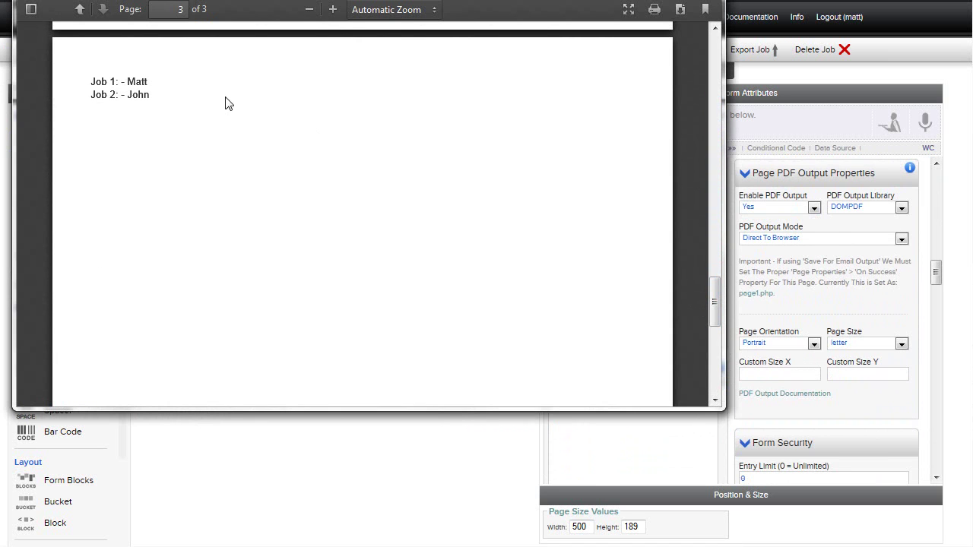
left_click_drag(91, 80, 145, 97)
left_click(161, 100)
key("ctrl+w")
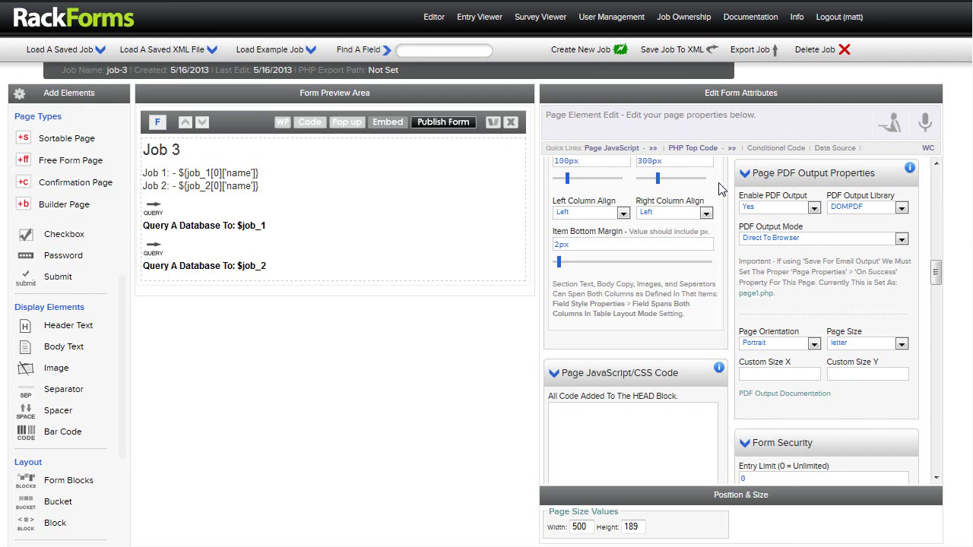
- Set the PDF output library to TCPDF, publish the form to view the PDF, and close it
left_click(865, 208)
left_click(847, 228)
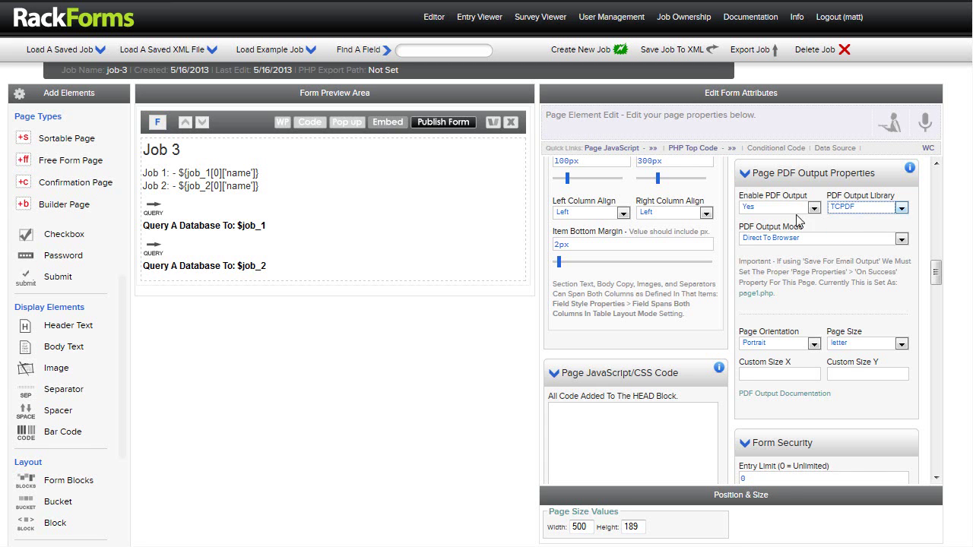
left_click(453, 123)
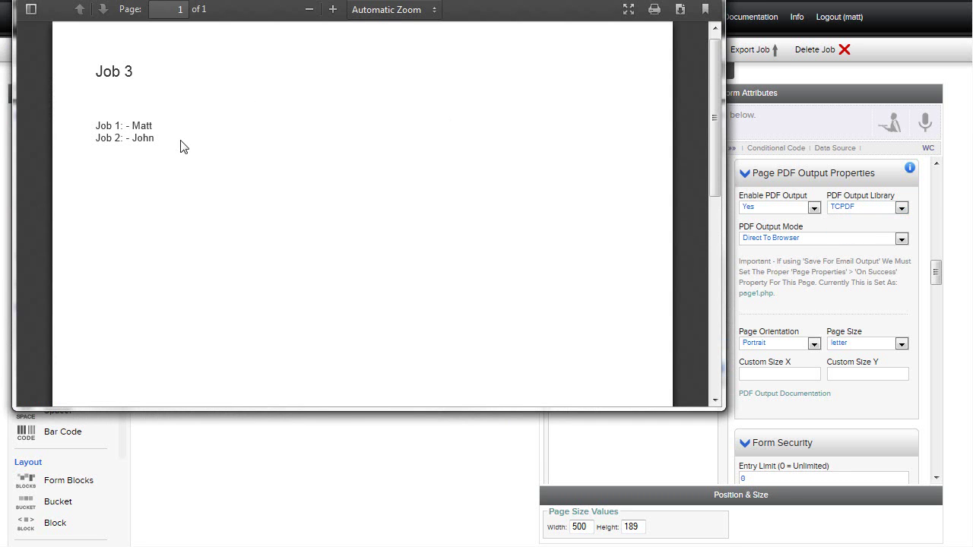
key("alt+F4")
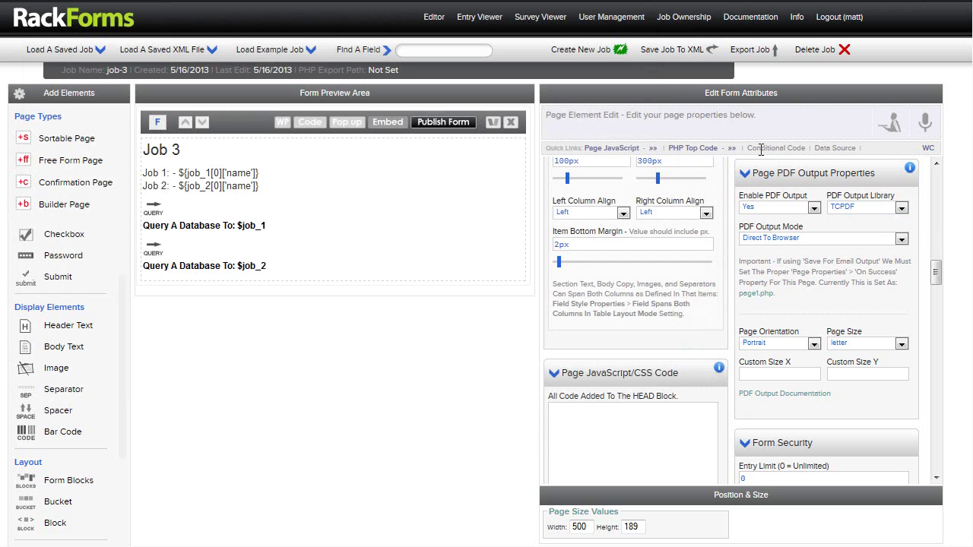
- Set the PDF output library to mPDF and publish the form to view the PDF
left_click(861, 208)
left_click(853, 230)
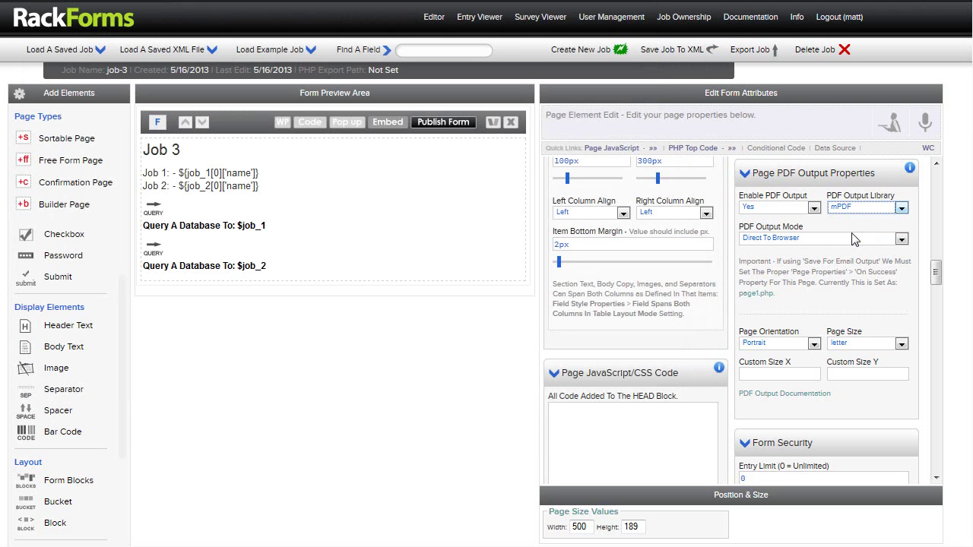
left_click(443, 123)
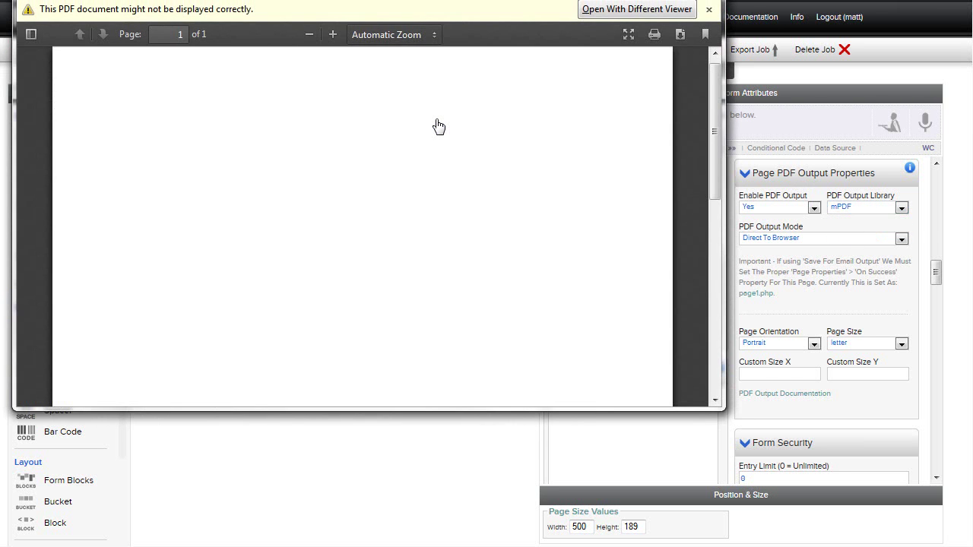
left_click_drag(702, 92, 697, 57)
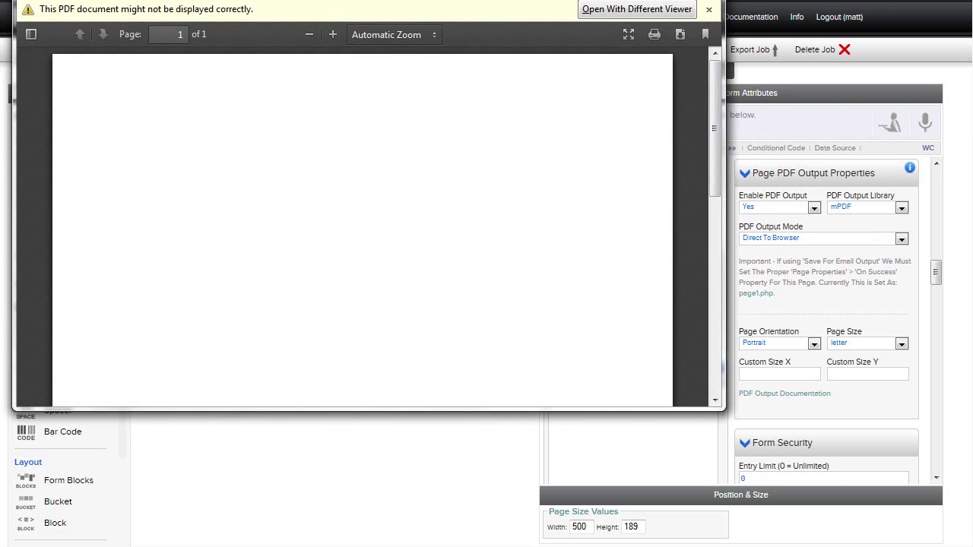
- Close the mPDF output and set the page's PDF Output Mode to Download Prompt
key("ctrl+w")
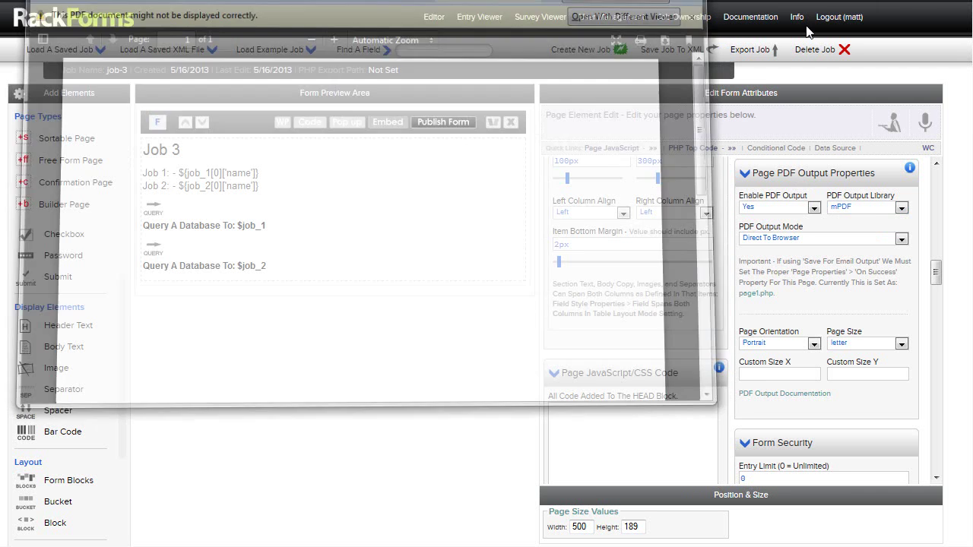
left_click(882, 208)
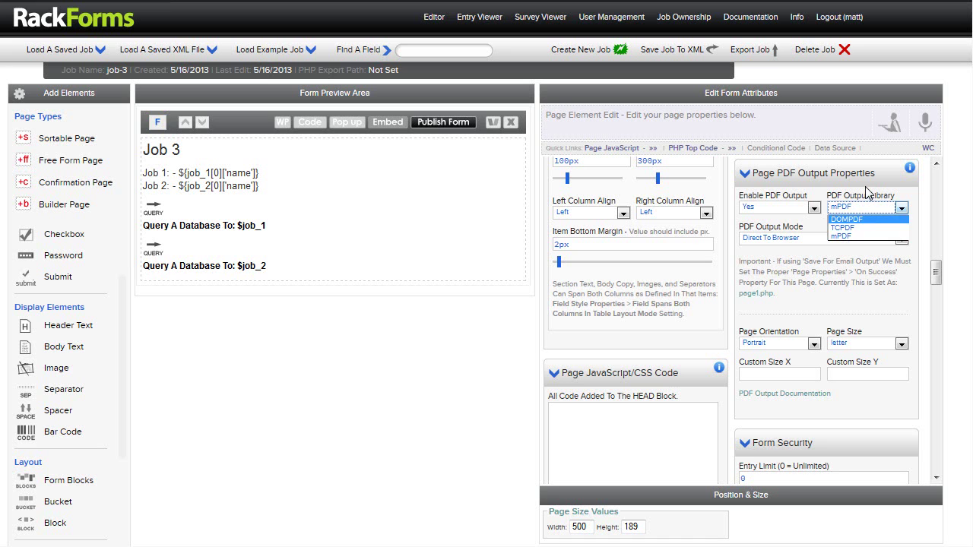
left_click(868, 192)
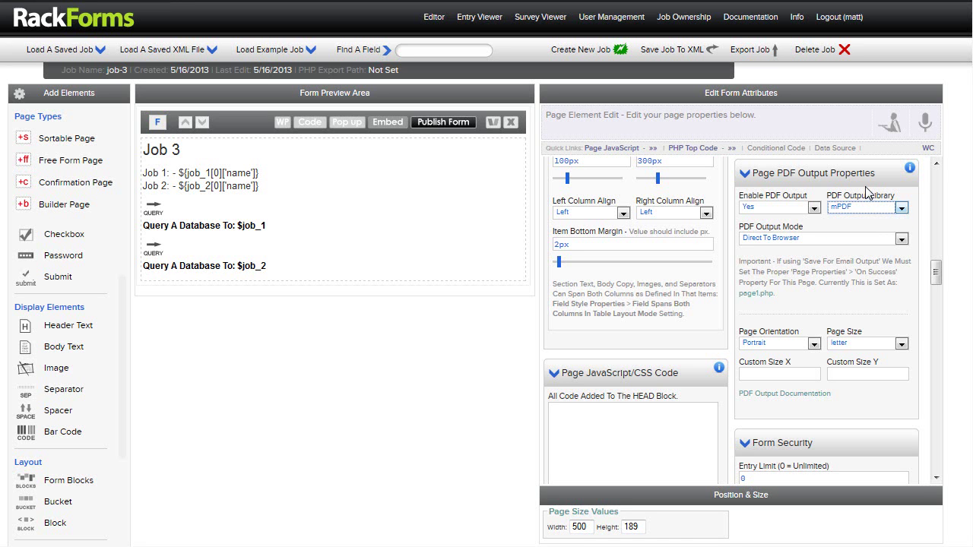
left_click(792, 238)
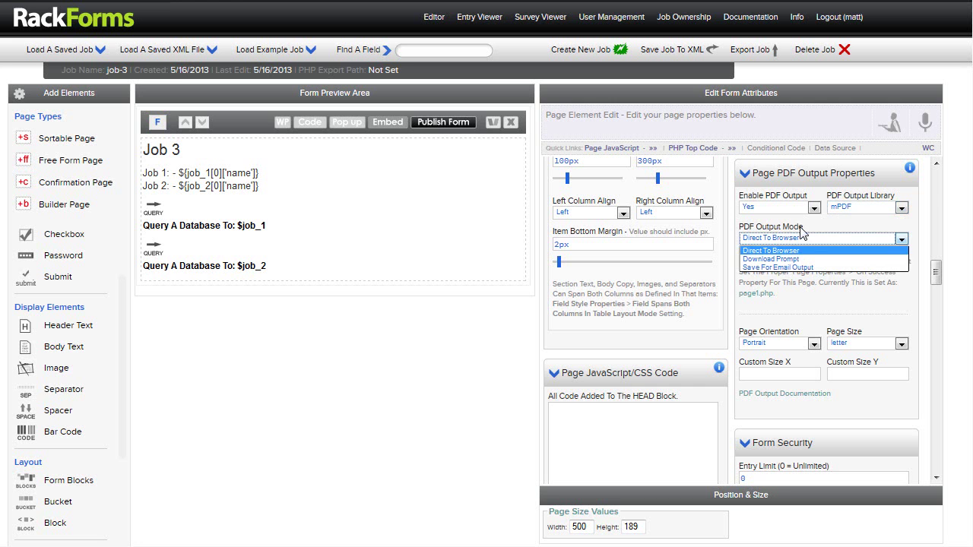
left_click(799, 259)
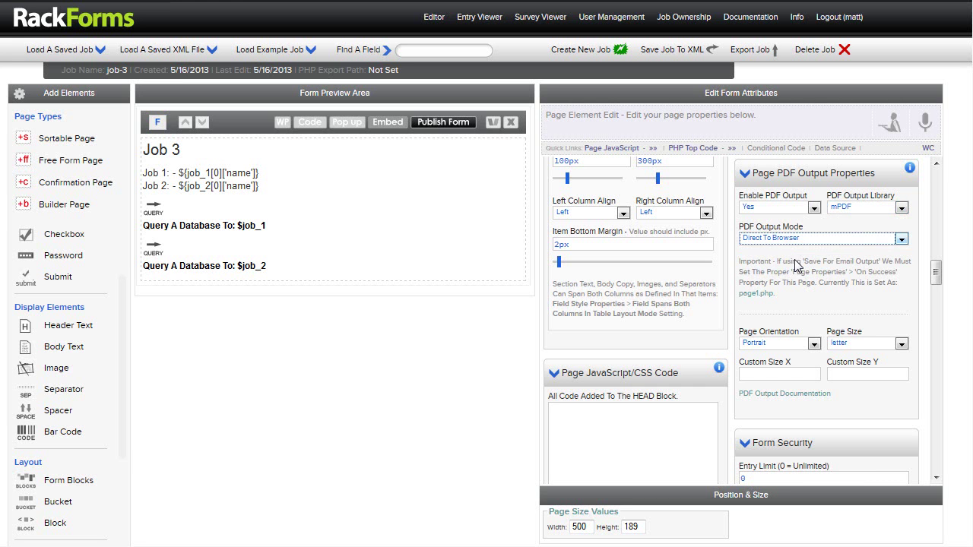
- Set the PDF output library to TCPDF, publish the form, and cancel the file download
left_click(864, 208)
left_click(842, 228)
left_click(458, 128)
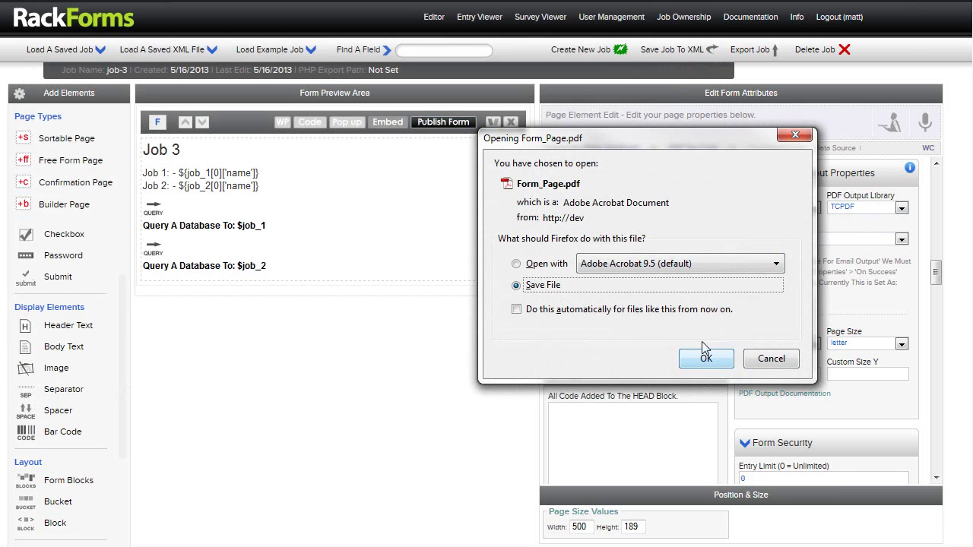
left_click(771, 359)
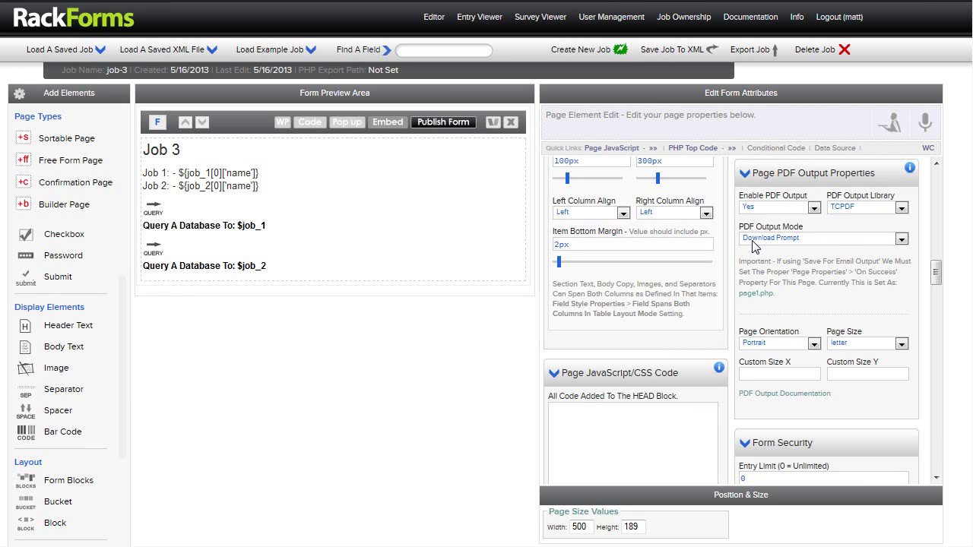
- Set the page's PDF Output Mode to Save For Email Output
left_click(753, 241)
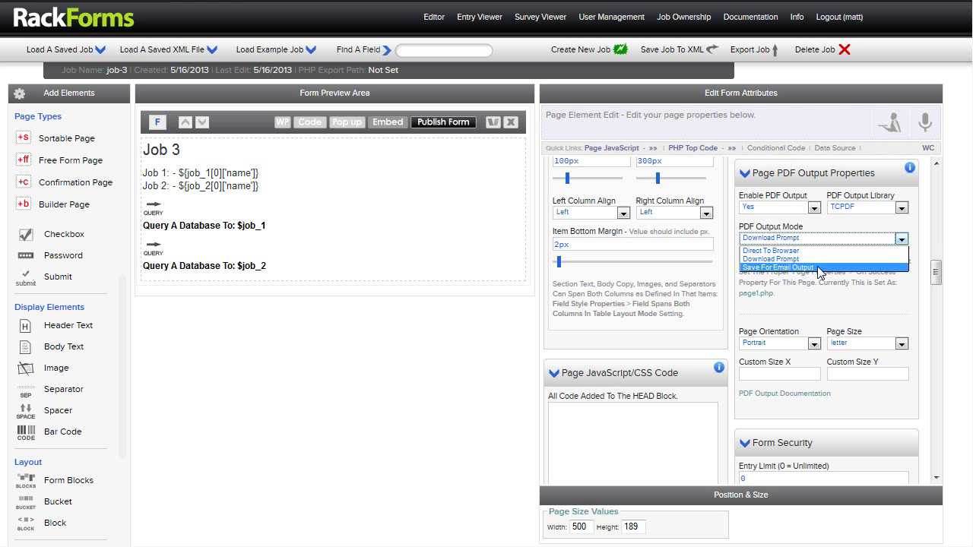
left_click(818, 268)
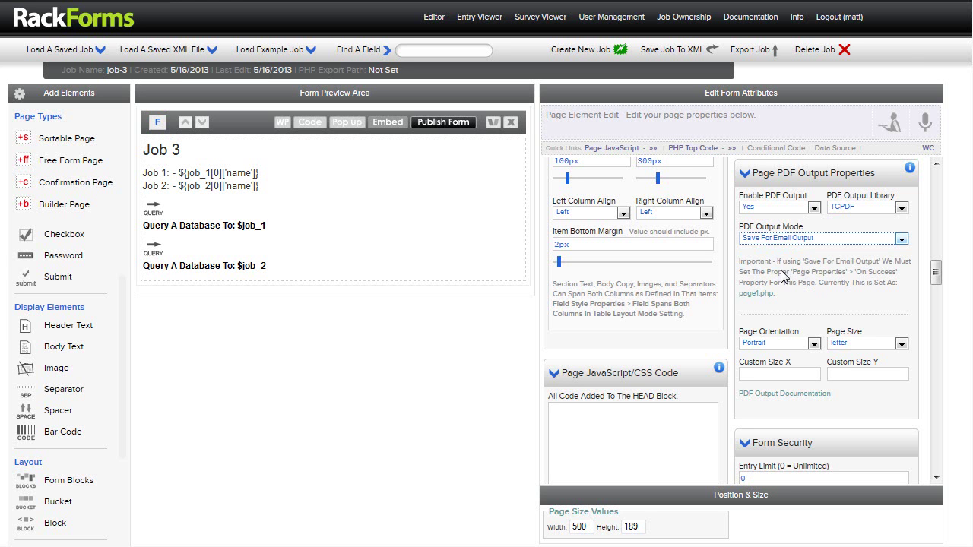
- Load the emailing-pdfs.xml example job from the PDF Output examples
left_click(286, 60)
left_click_drag(485, 298, 487, 367)
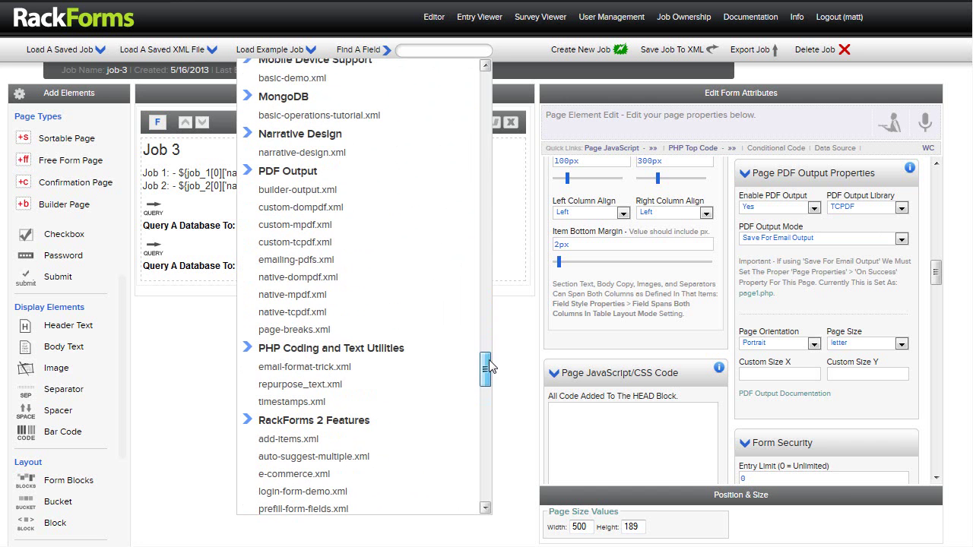
left_click(304, 265)
- Examine the PDF Process Page's body text and the F{name} token in its label
scroll(413, 228, "down", 5)
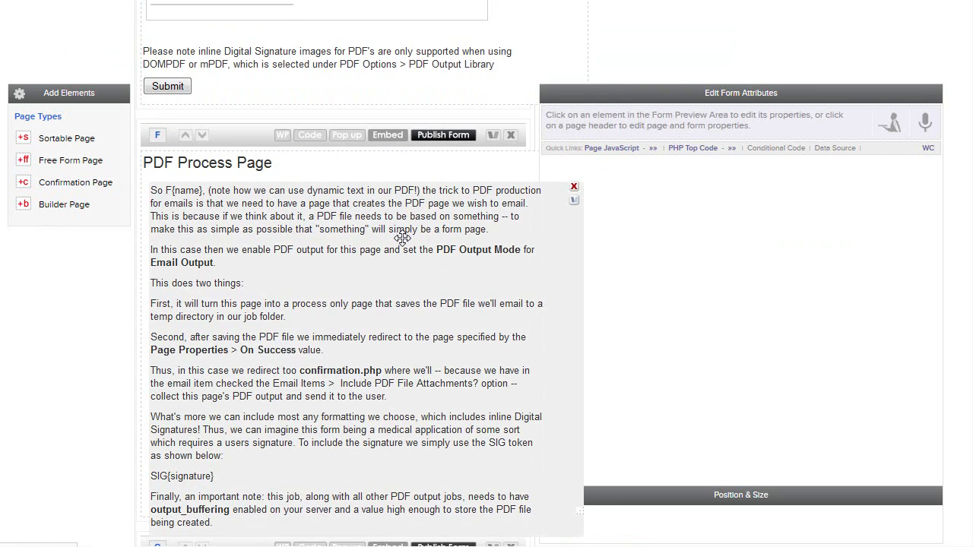
scroll(341, 246, "down", 2)
scroll(324, 282, "up", 1)
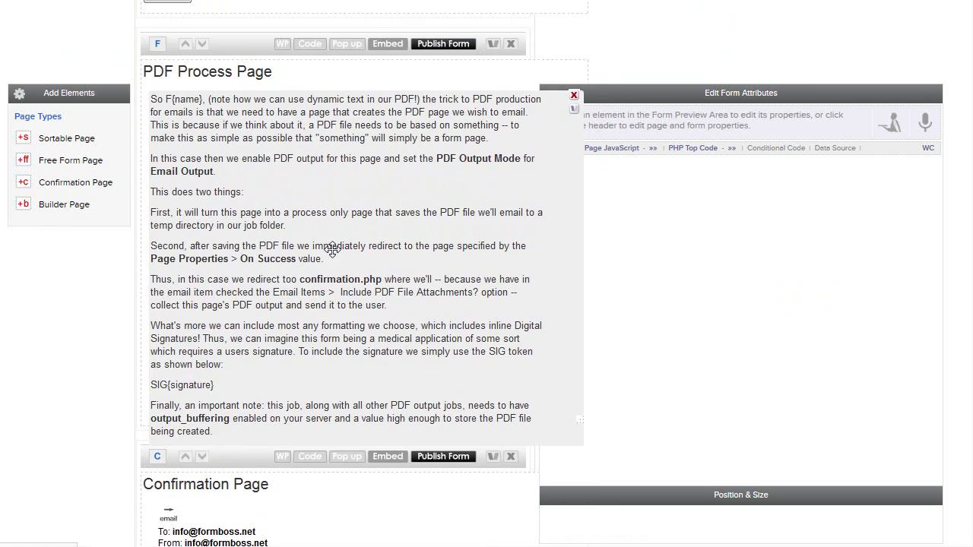
left_click(255, 99)
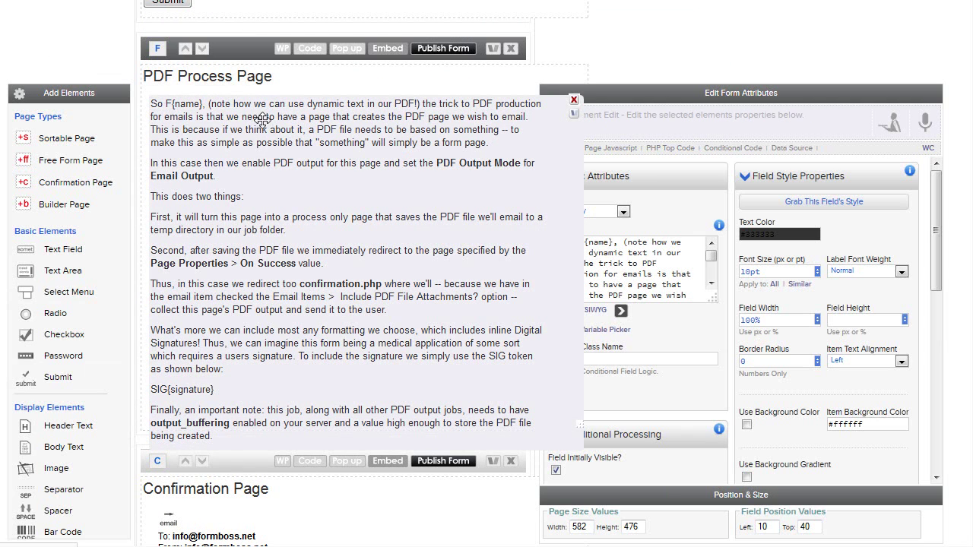
left_click(240, 59)
left_click(257, 219)
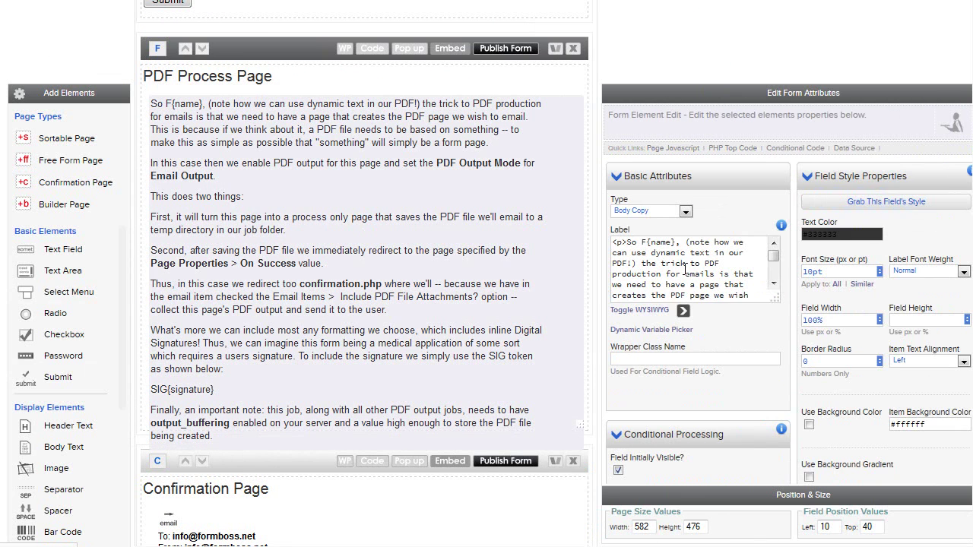
left_click_drag(679, 245, 647, 246)
- Examine the example's first form page and the email item on its Confirmation Page
scroll(302, 227, "up", 3)
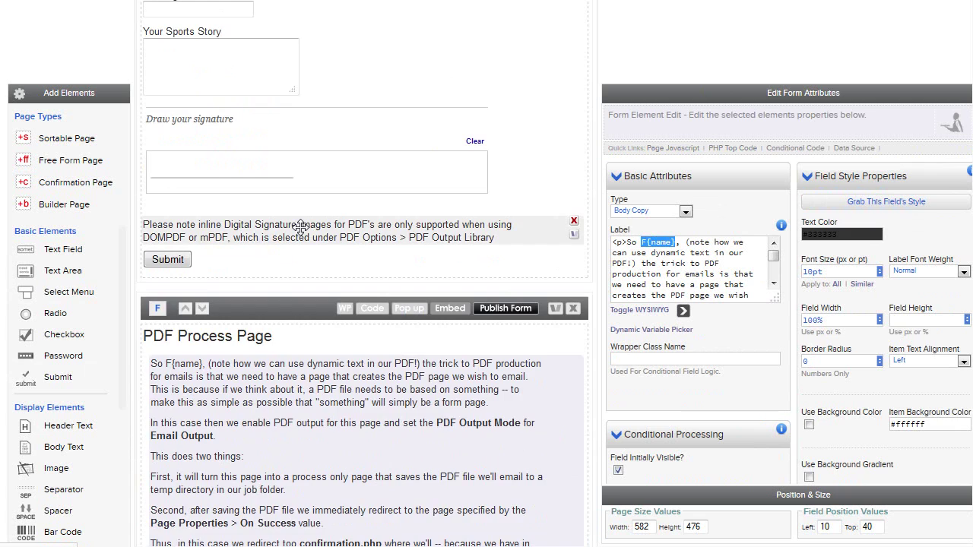
scroll(301, 226, "up", 3)
left_click(309, 119)
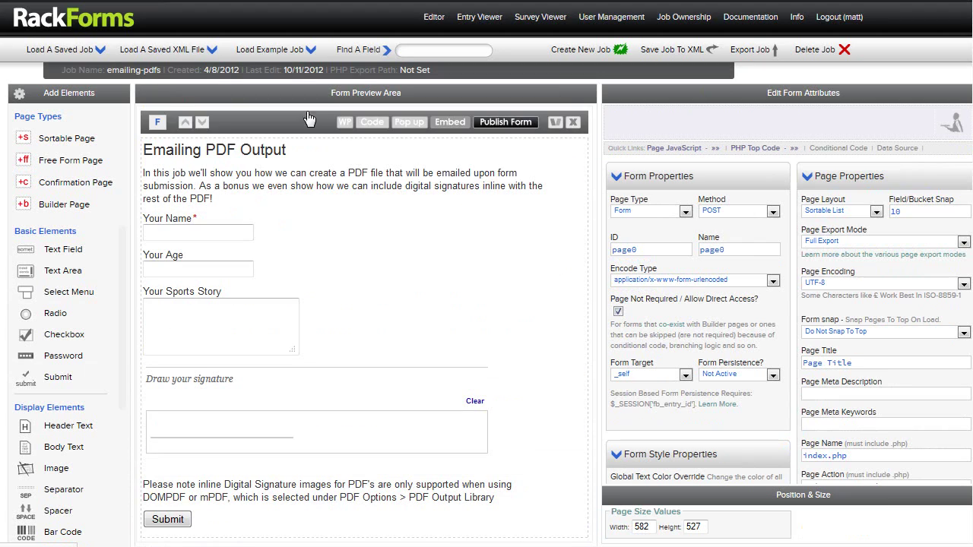
scroll(310, 119, "down", 7)
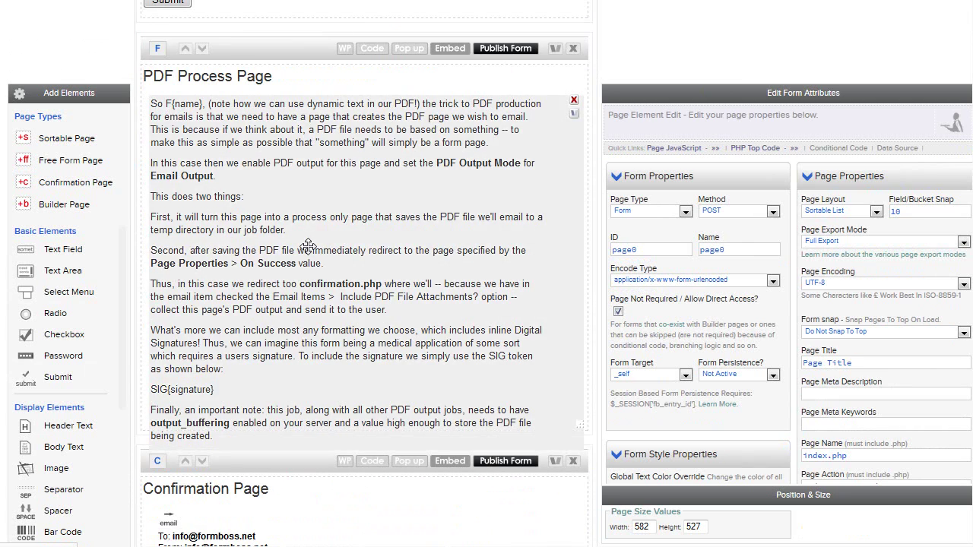
scroll(308, 245, "down", 3)
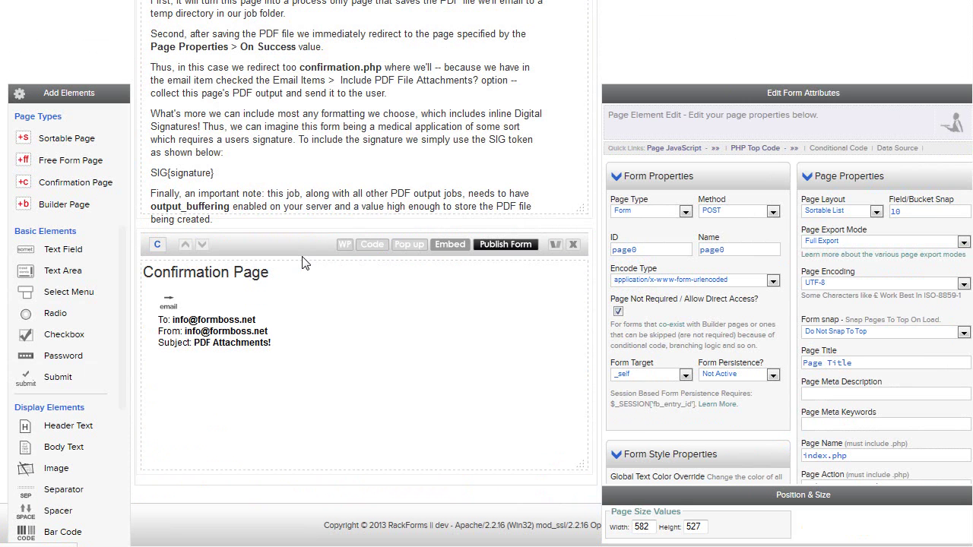
- Load the saved job job-1 and examine the SQL insert item on its Confirmation Page
scroll(302, 262, "up", 10)
left_click(80, 51)
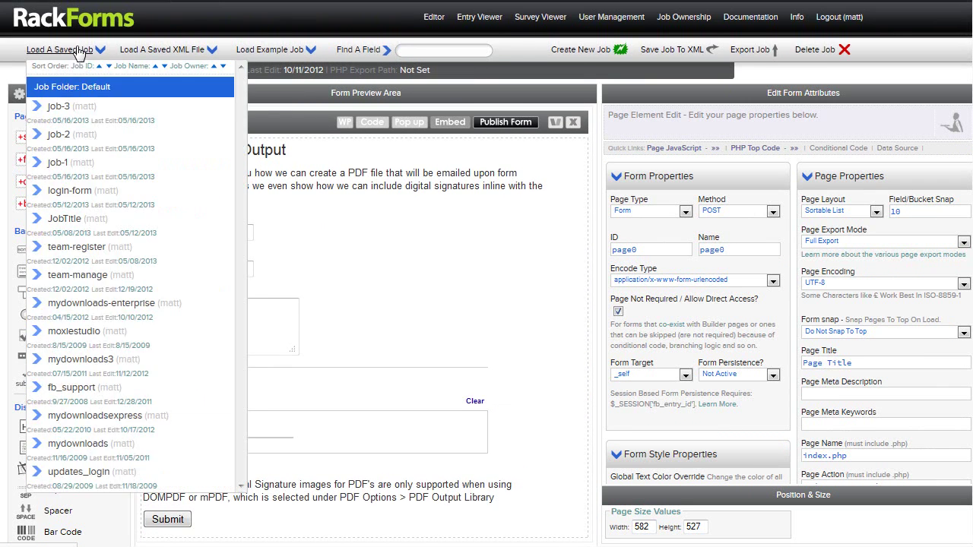
left_click(76, 162)
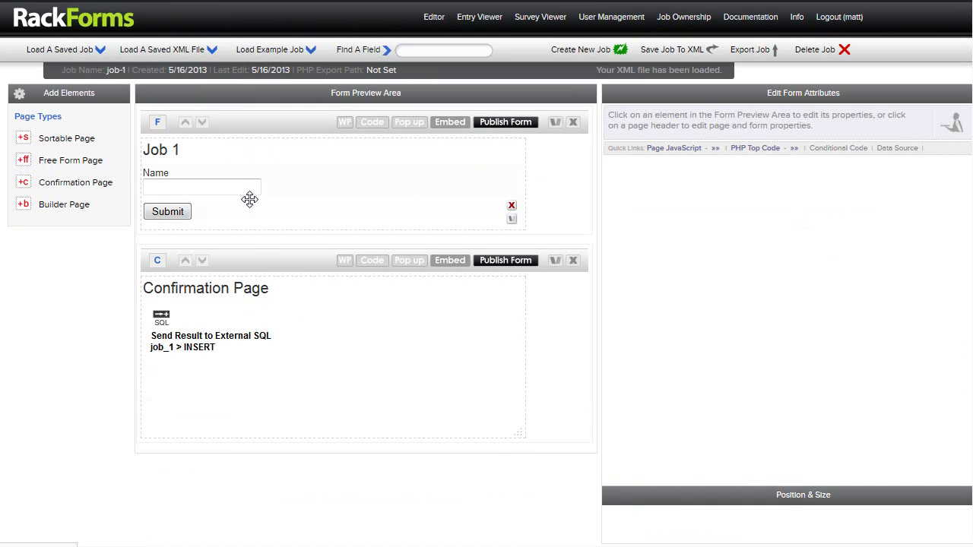
left_click(220, 308)
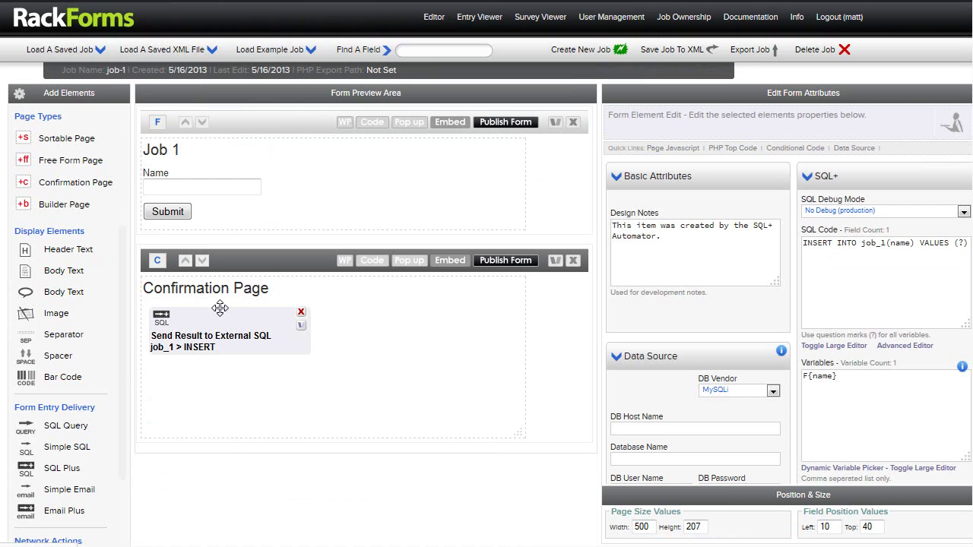
left_click(187, 314)
- Load the saved job job-3 and examine its body text and the SQL code of the $job_1 query
left_click(76, 55)
left_click(67, 106)
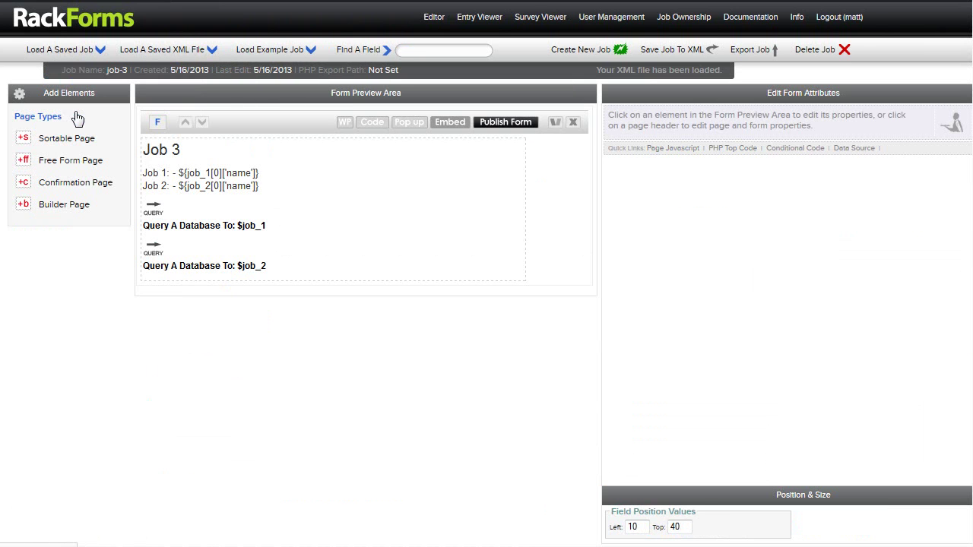
left_click(301, 178)
left_click_drag(641, 244, 675, 244)
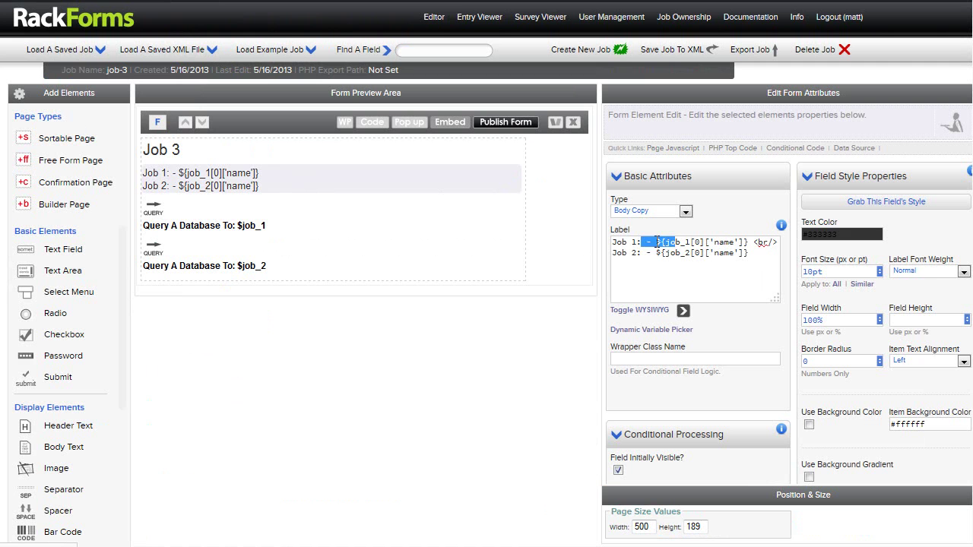
left_click(202, 220)
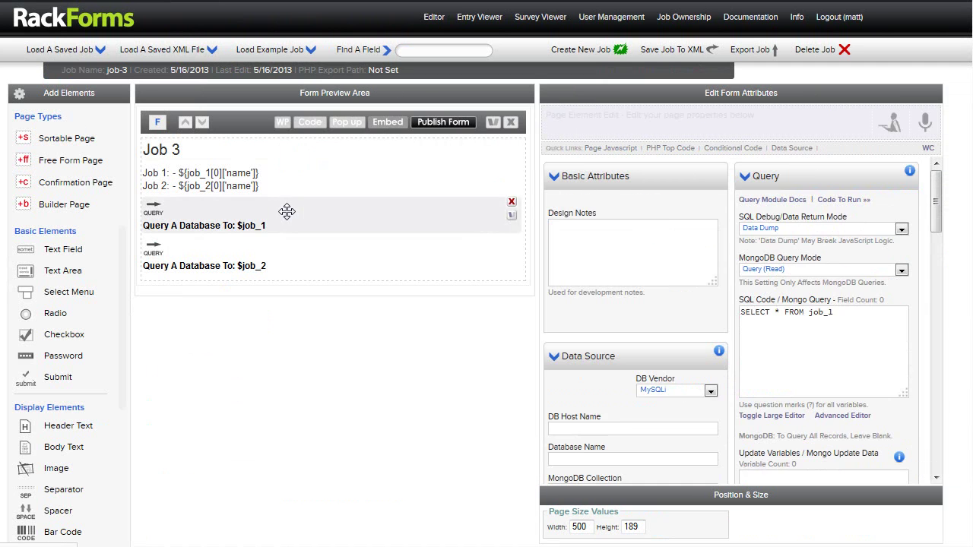
left_click_drag(846, 310, 708, 305)
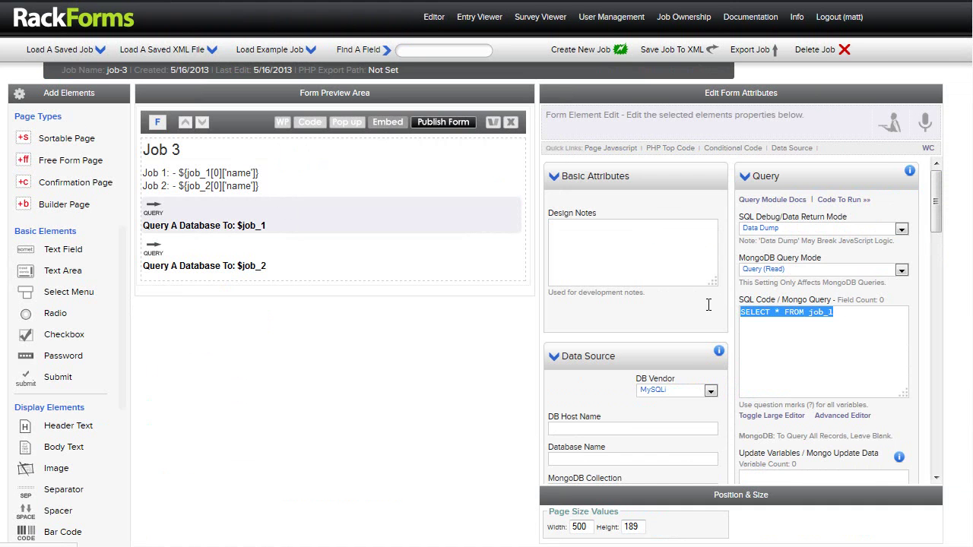
- Examine the job_1 and job_2 name placeholders in the label of Job 3's body text
left_click(225, 174)
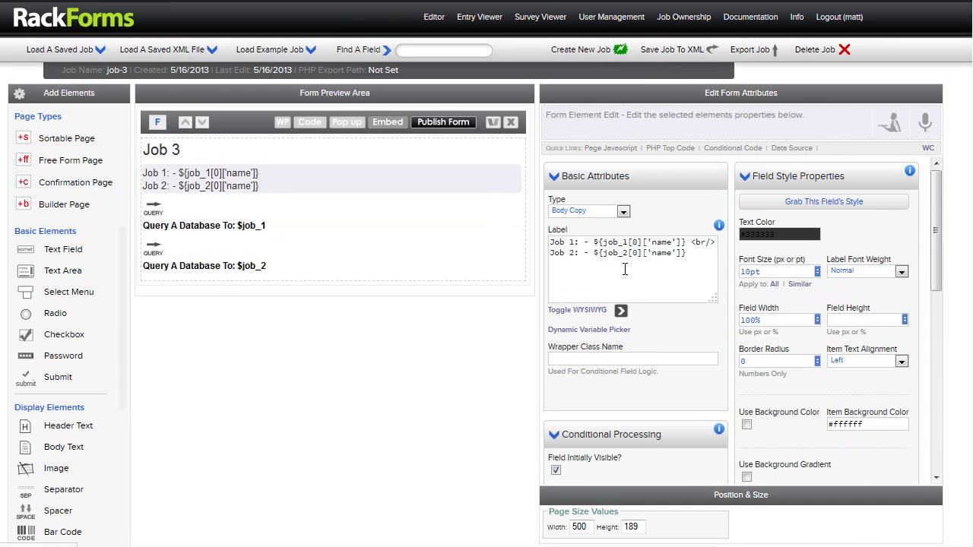
left_click_drag(684, 242, 598, 242)
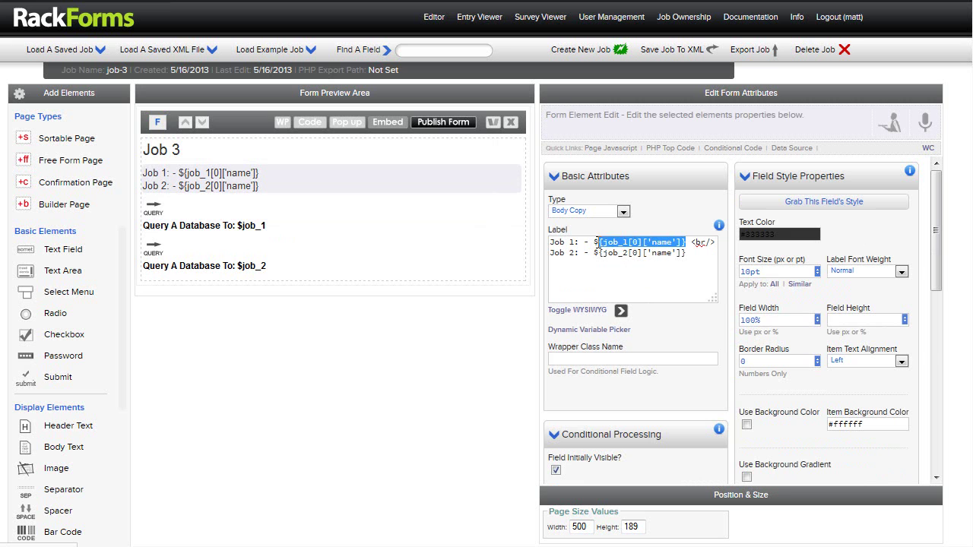
left_click(608, 242)
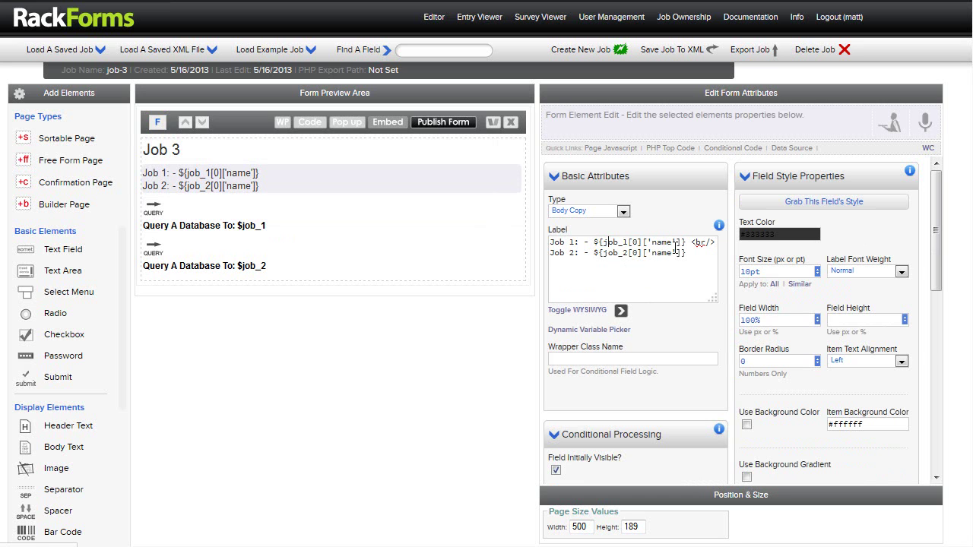
double_click(630, 242)
double_click(661, 242)
left_click_drag(685, 253, 603, 253)
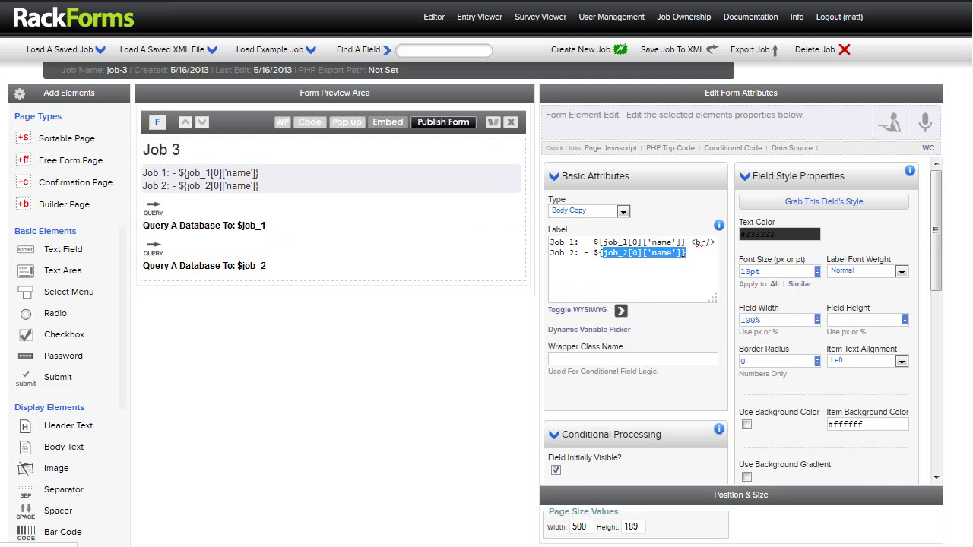
- Add a dash and the placeholder ${job_1[0]['email']} after the name placeholder on the Job 1 line of the body text
left_click_drag(682, 242, 585, 246)
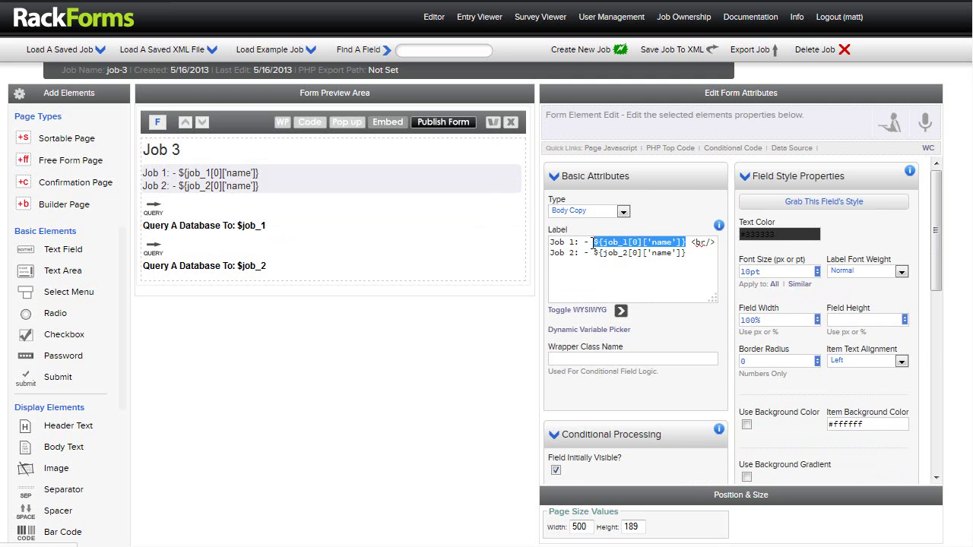
left_click(691, 241)
key("Return")
key("ctrl+v")
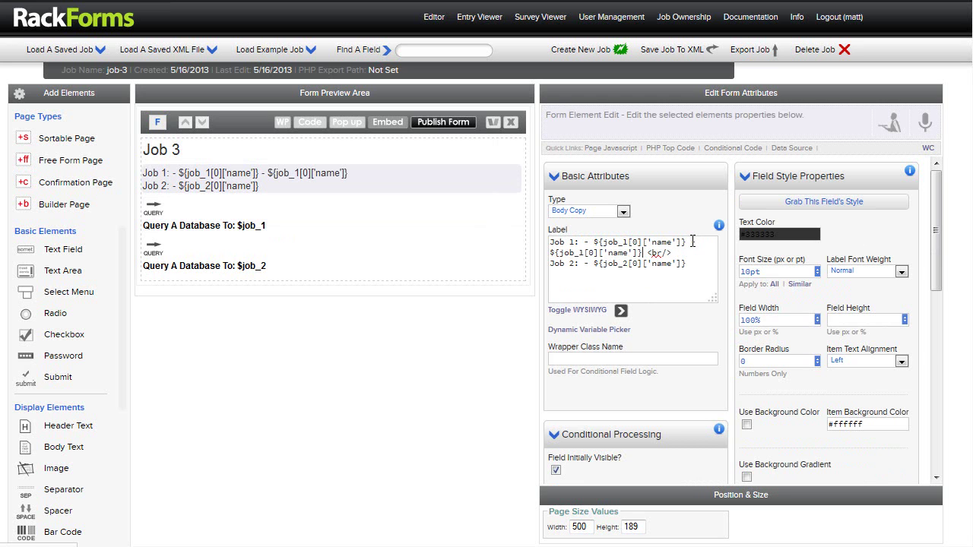
double_click(615, 253)
type("email")
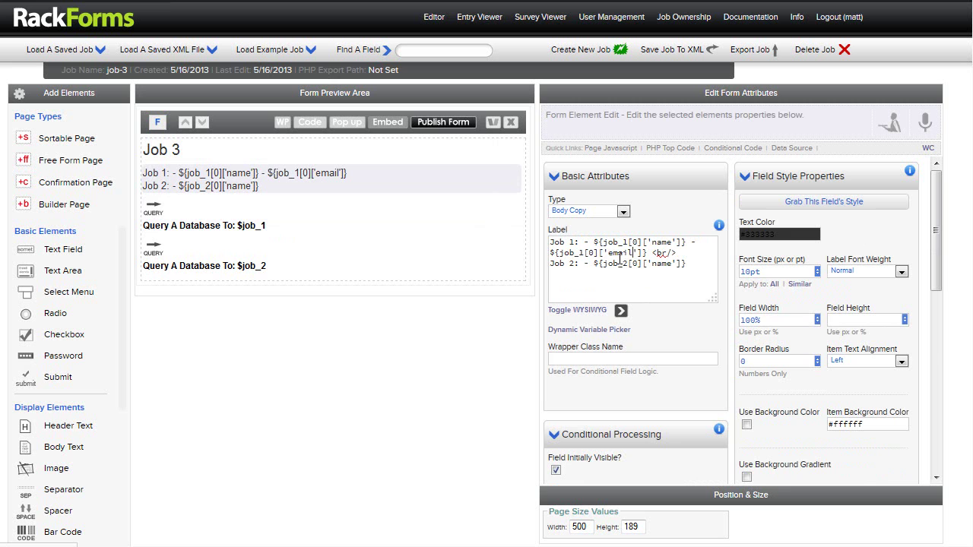